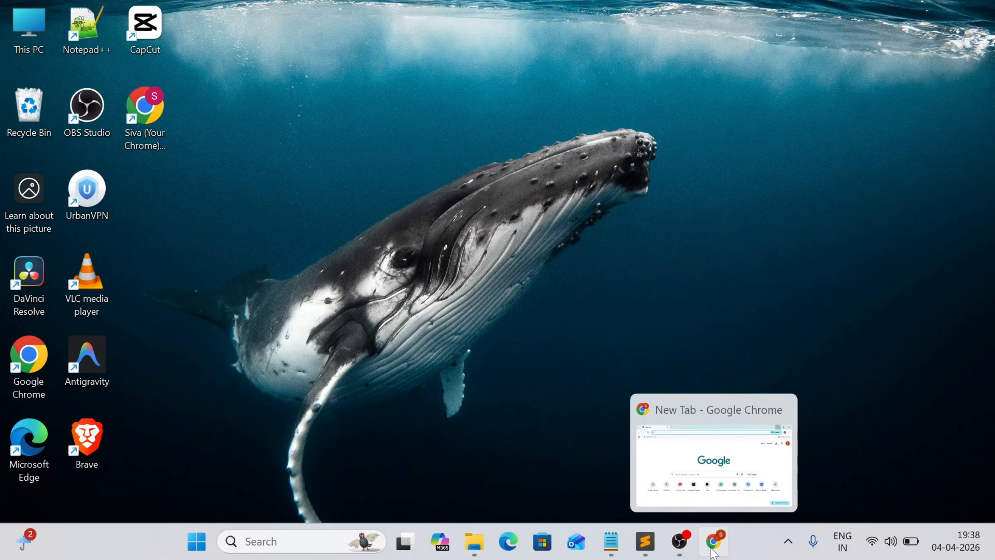
Search Google in Chrome for "google ai studio", open the Google AI Studio site and go to its Build area.
left_click(711, 550)
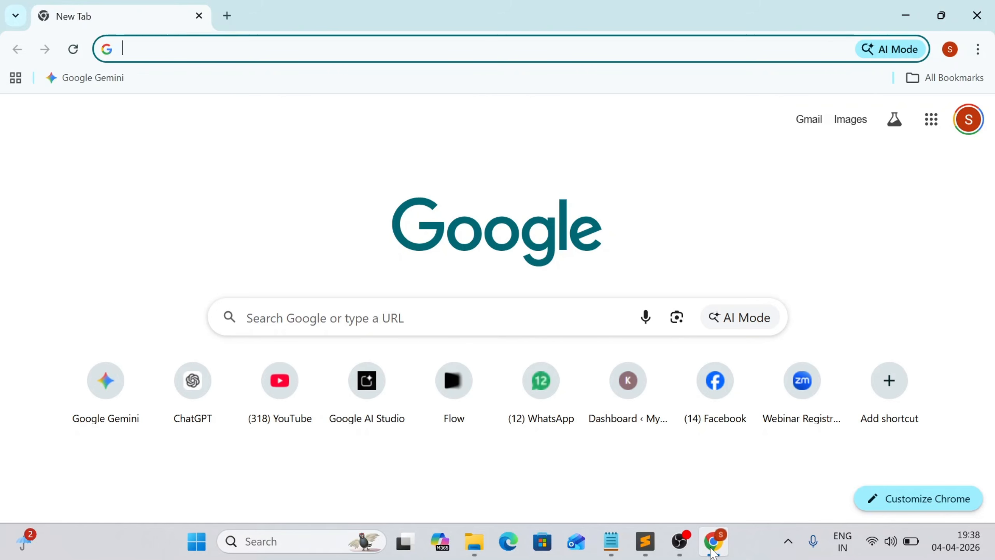
left_click(458, 317)
type("go")
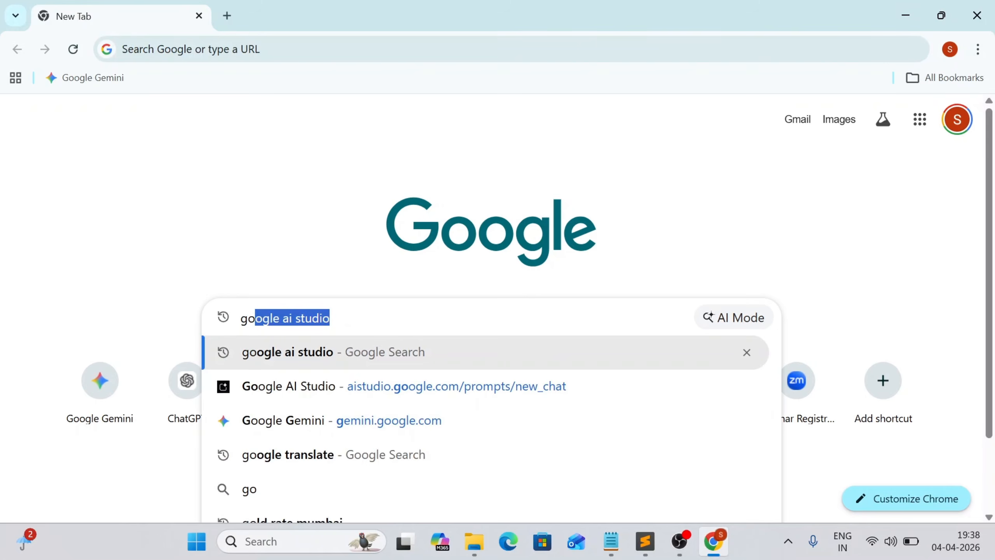
type("ogle ai studio")
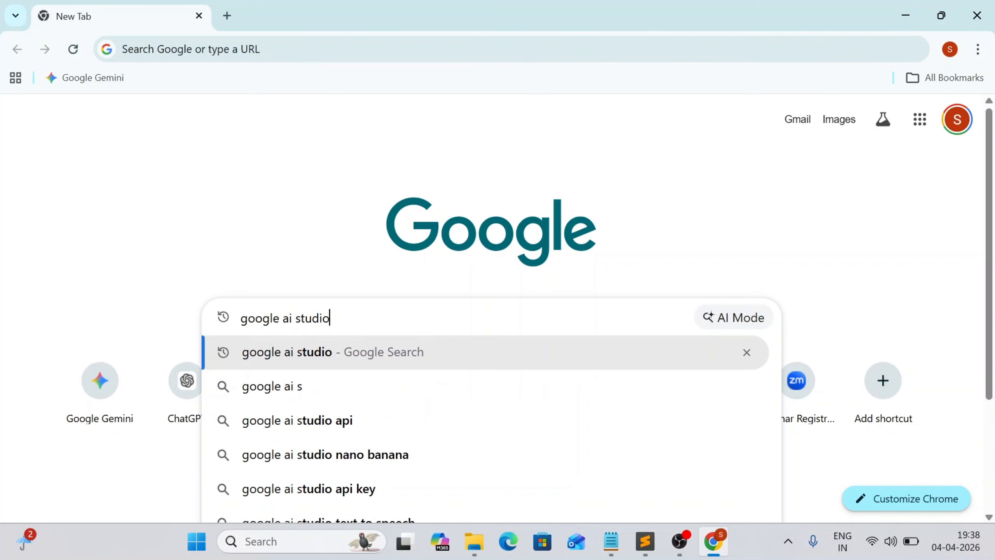
key("Return")
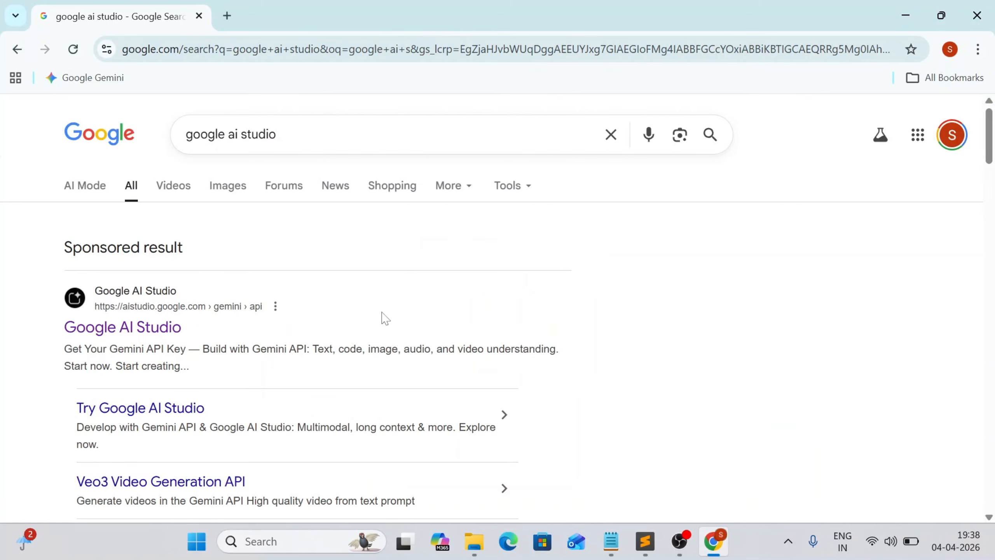
left_click(140, 330)
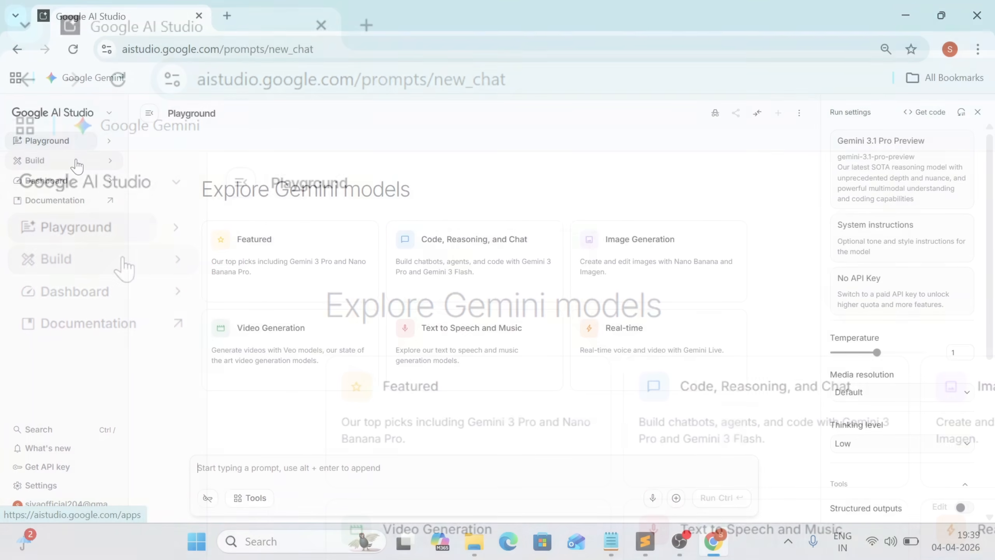
left_click(44, 161)
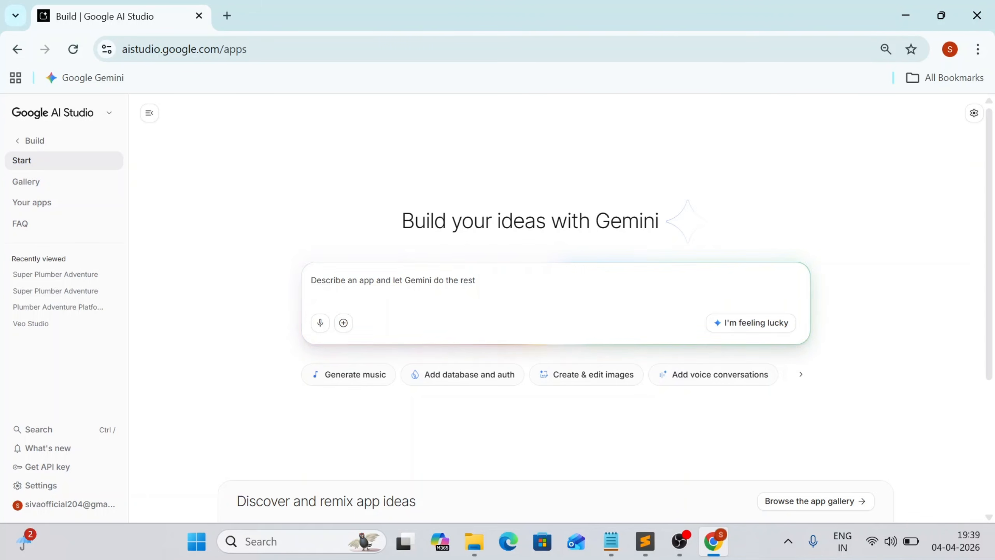
Switch to Sublime Text and highlight the Super Mario clone request, followed by its game features, technical requirements and screen list.
left_click(653, 542)
left_click(480, 375)
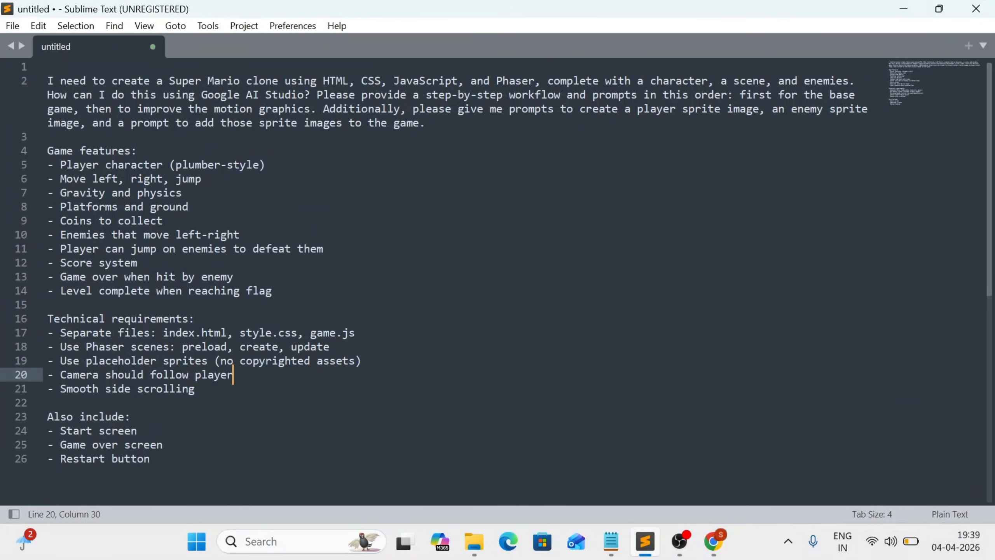
left_click_drag(47, 80, 380, 123)
key("ctrl+c")
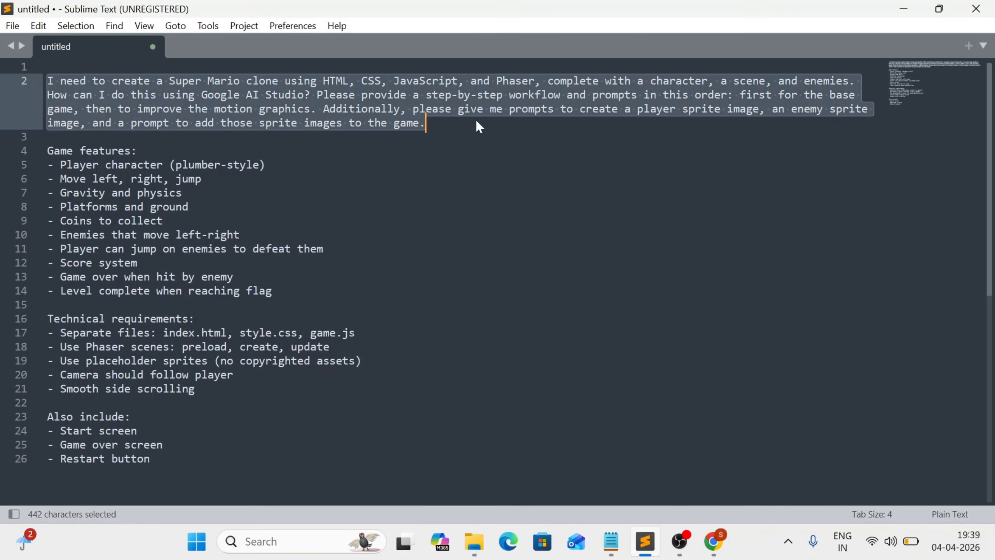
left_click_drag(48, 151, 163, 455)
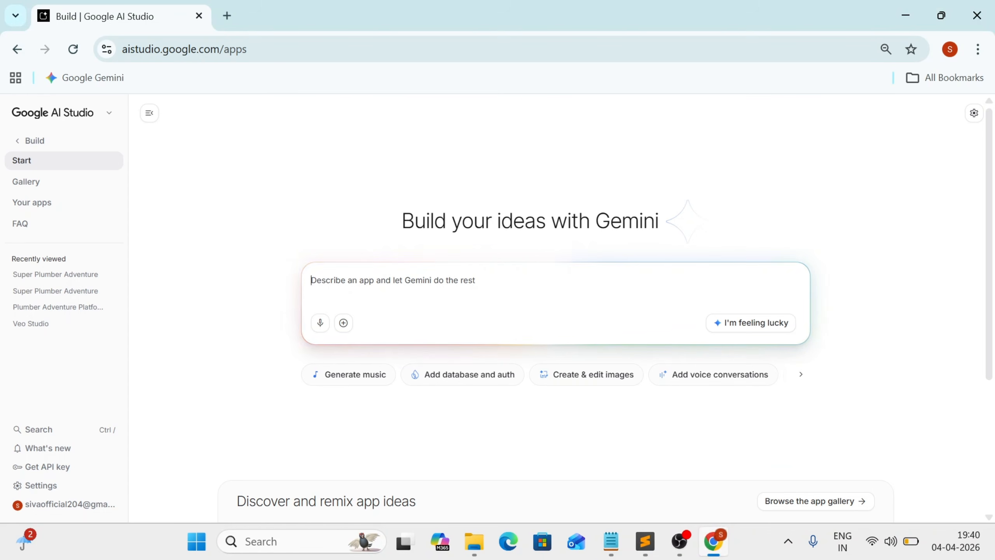
Open ChatGPT in a new browser tab.
left_click(233, 15)
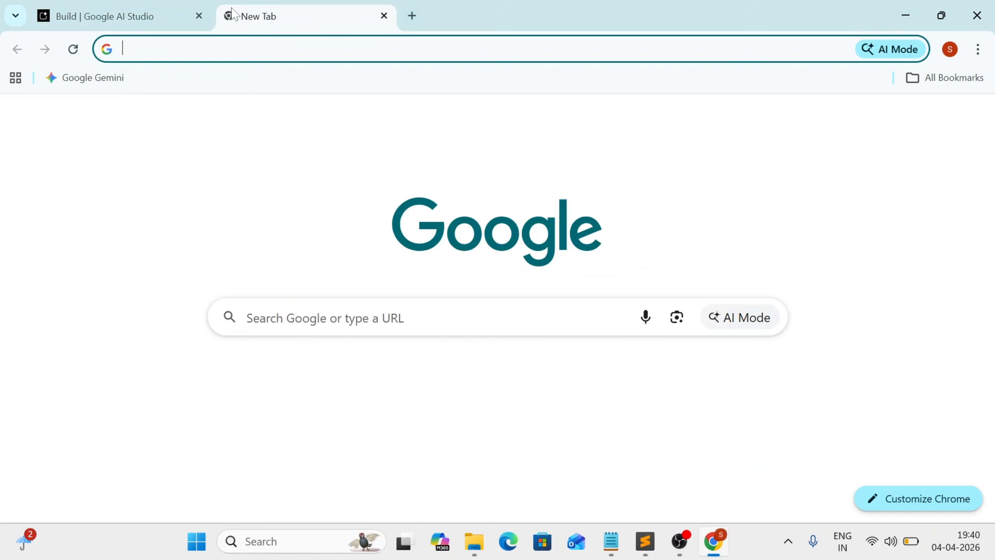
type("cha")
key("Return")
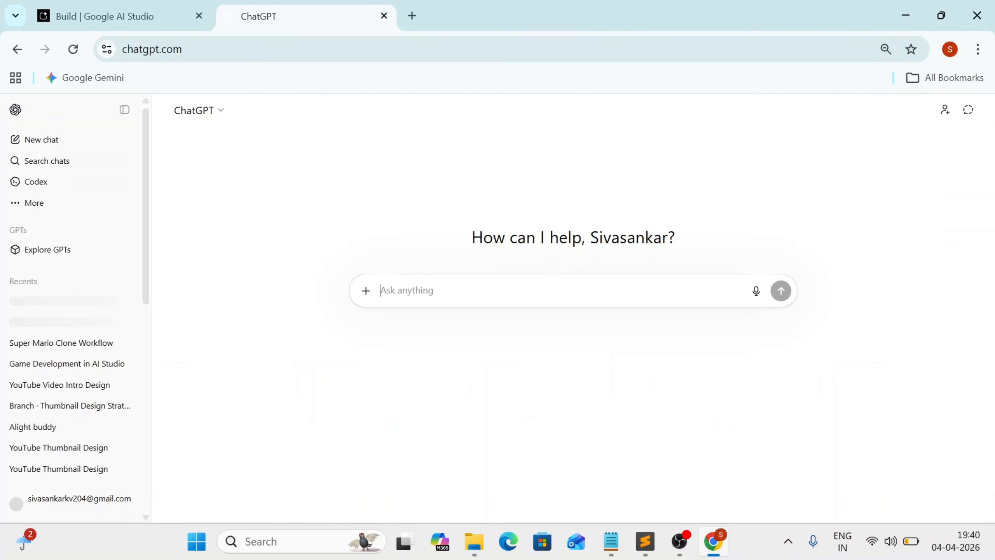
Copy the entire Super Mario clone request from Sublime Text and submit it as a prompt in ChatGPT.
left_click(646, 543)
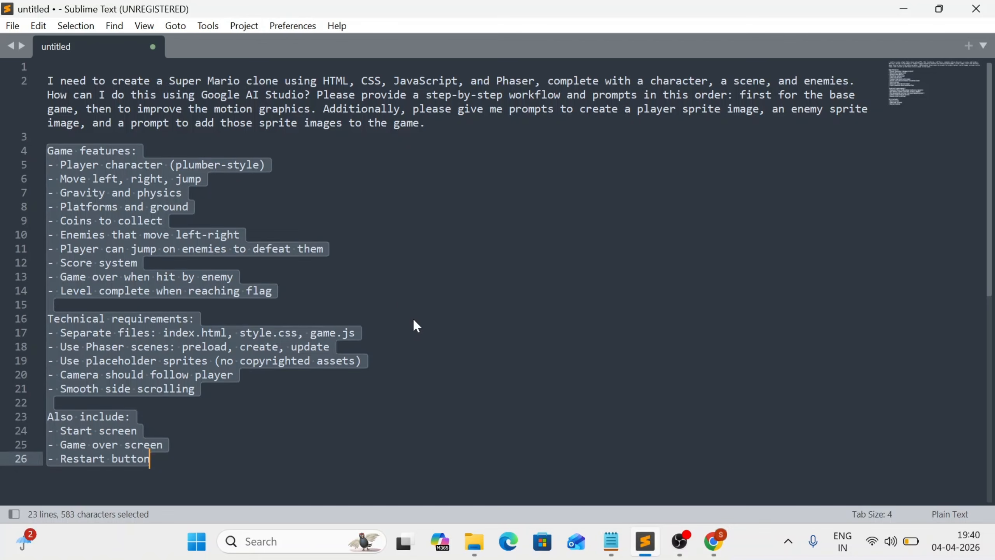
key("ctrl+a")
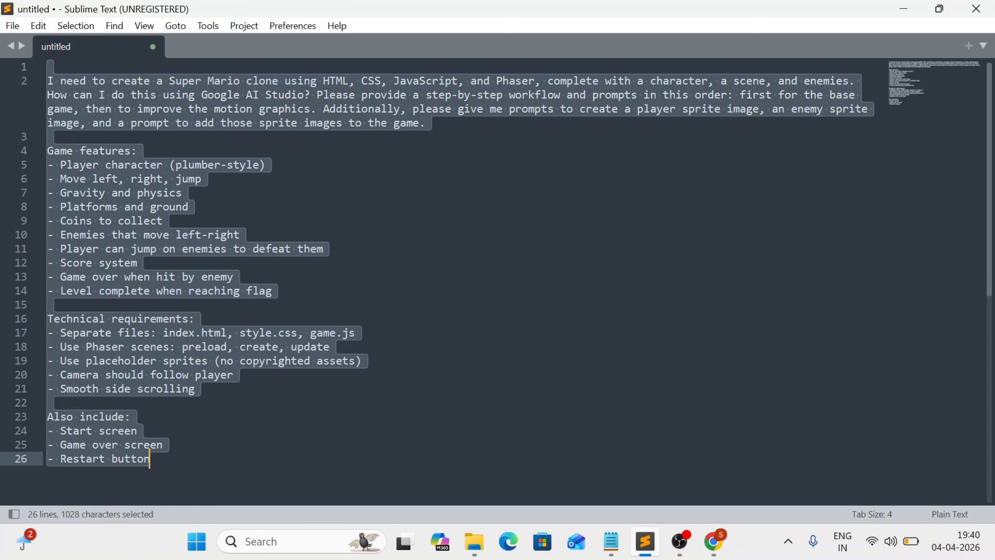
left_click(723, 546)
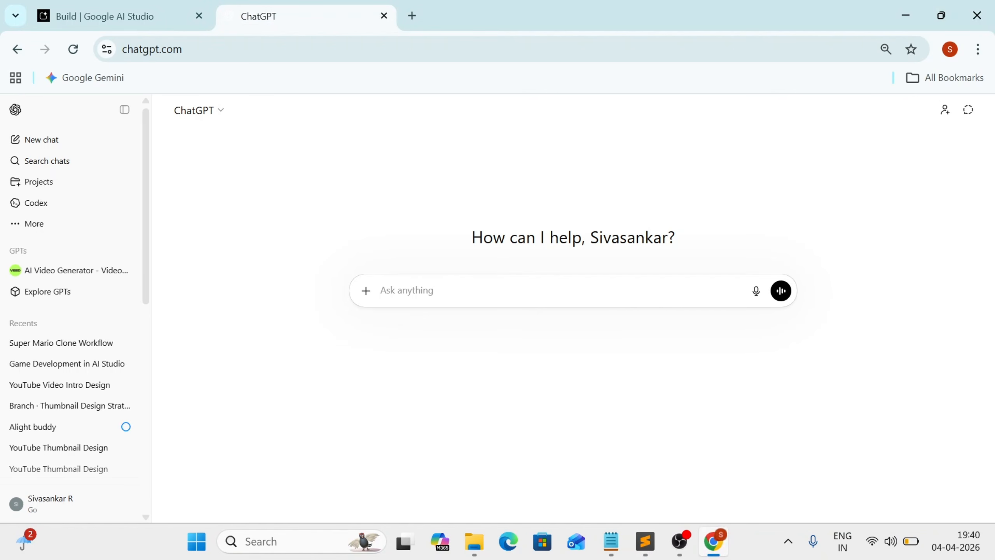
key("ctrl+v")
scroll(568, 337, "down", 10)
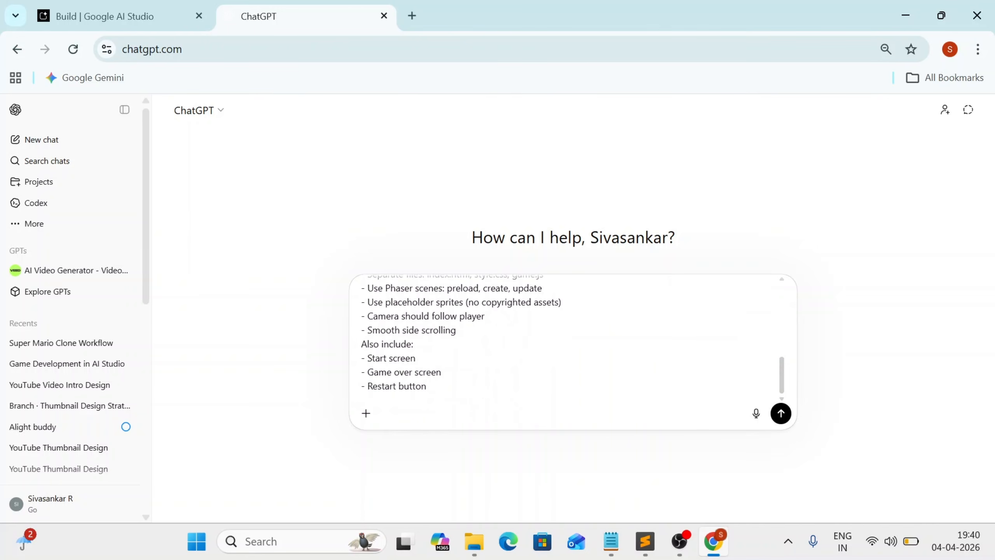
left_click(781, 414)
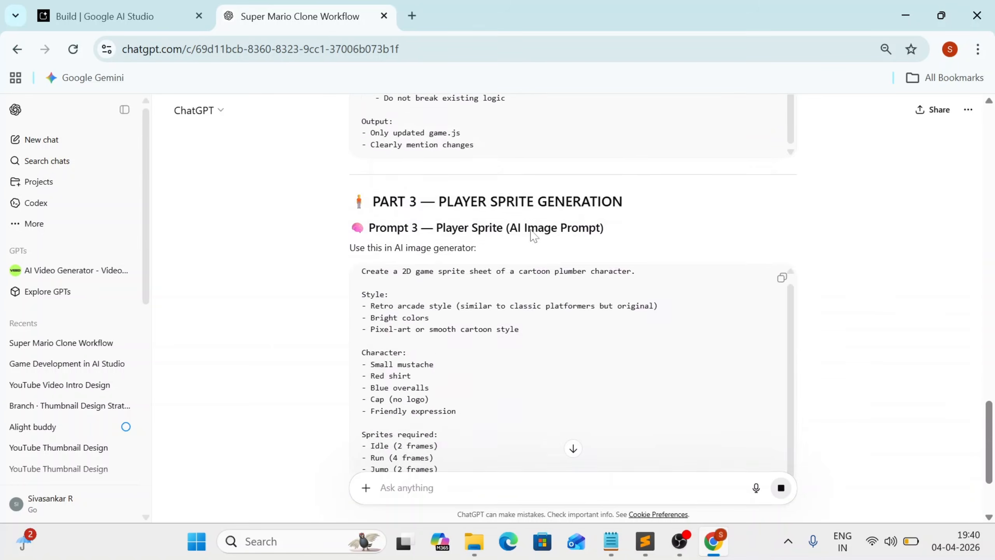
Find "Prompt 1 — Generate Base Game (Core Engine)" in ChatGPT's answer and copy its prompt text.
scroll(722, 287, "down", 15)
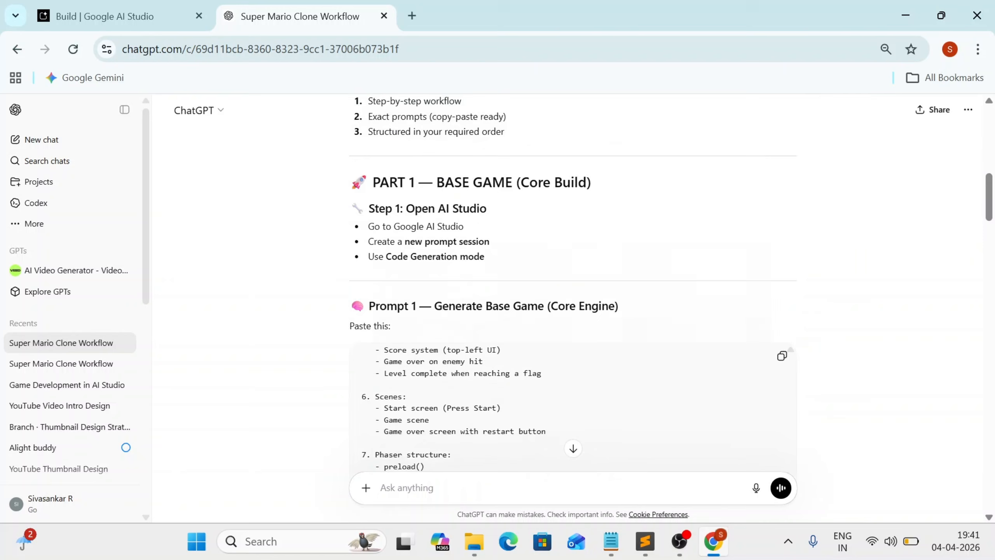
scroll(782, 358, "down", 5)
scroll(572, 222, "up", 1)
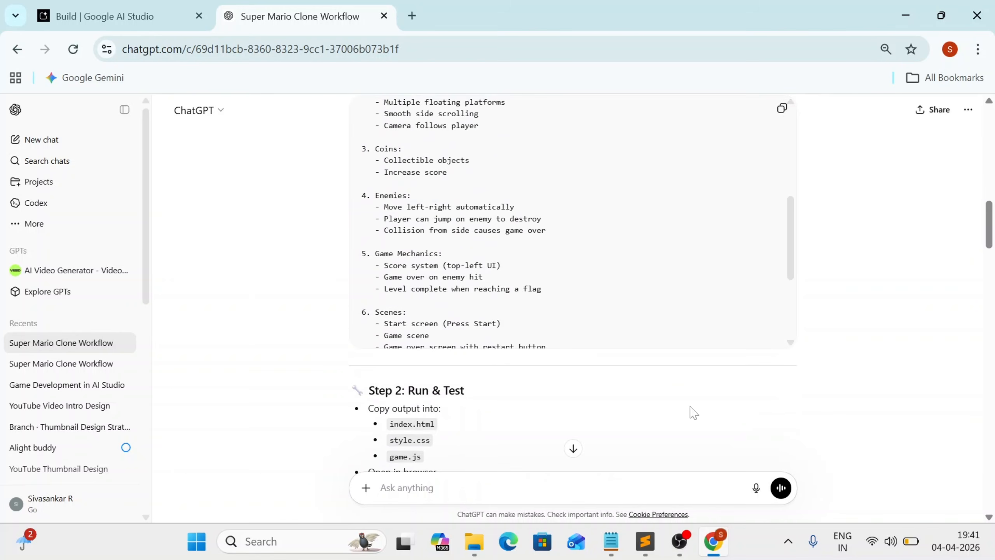
scroll(846, 345, "up", 3)
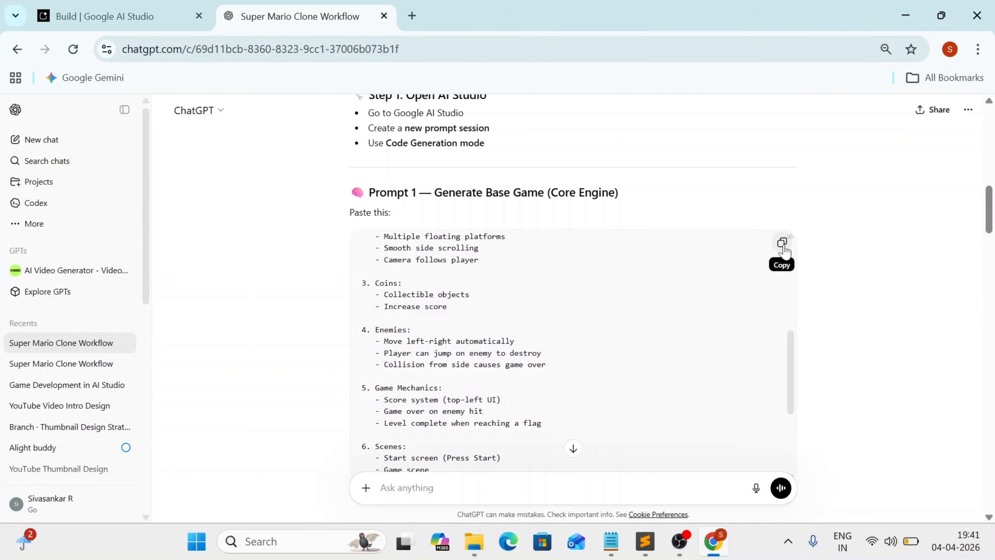
left_click_drag(448, 192, 619, 192)
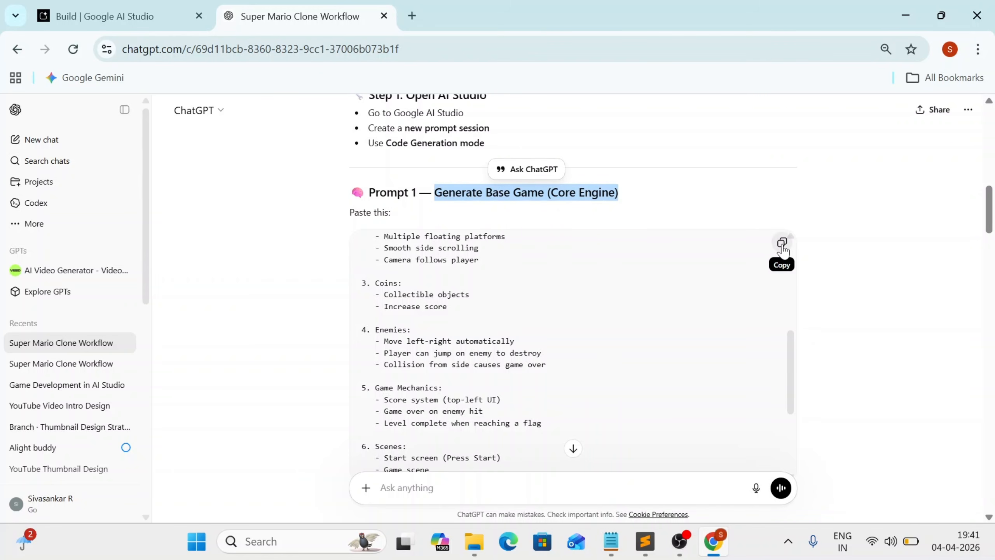
Paste the base game prompt into the app description in Google AI Studio and start building the app.
left_click(133, 17)
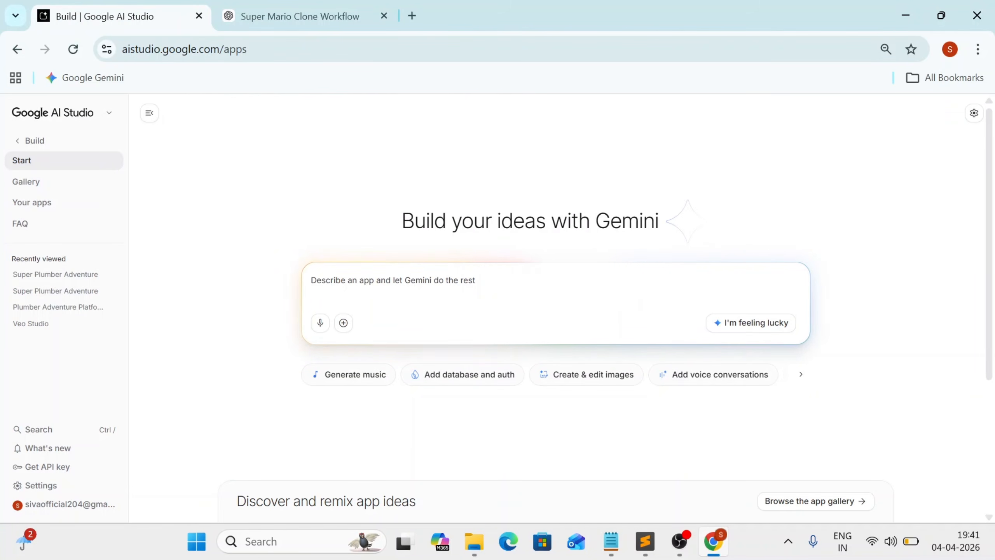
right_click(414, 281)
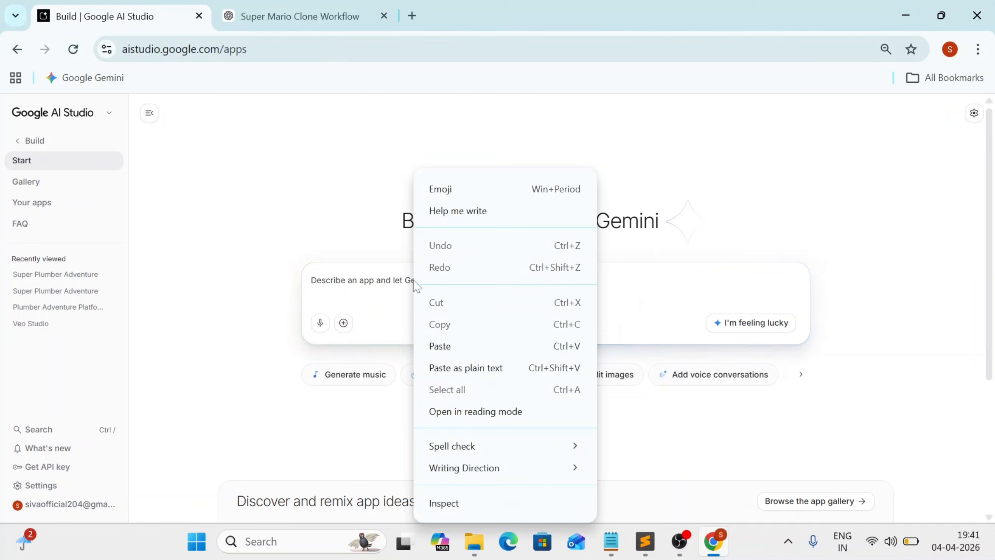
left_click(455, 353)
scroll(454, 353, "down", 2)
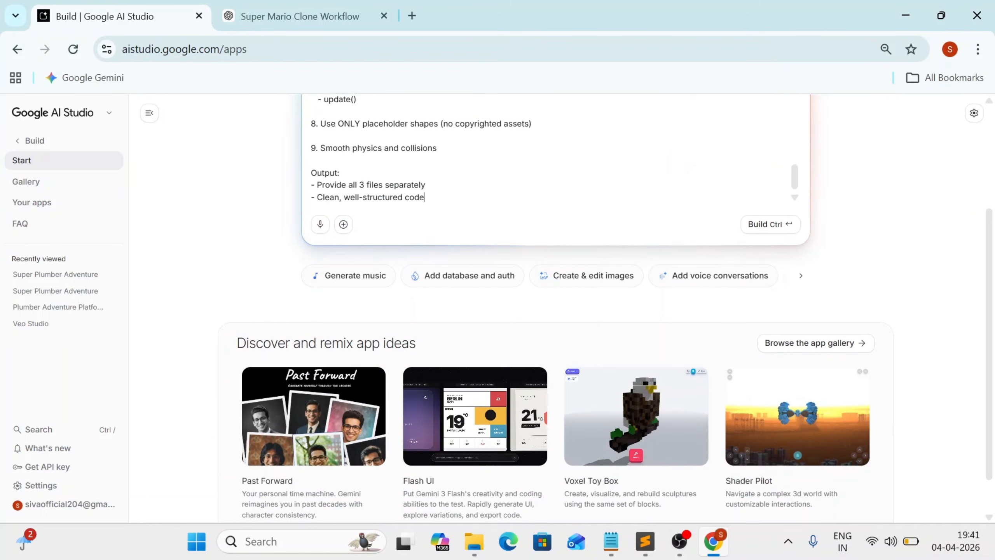
scroll(591, 320, "up", 2)
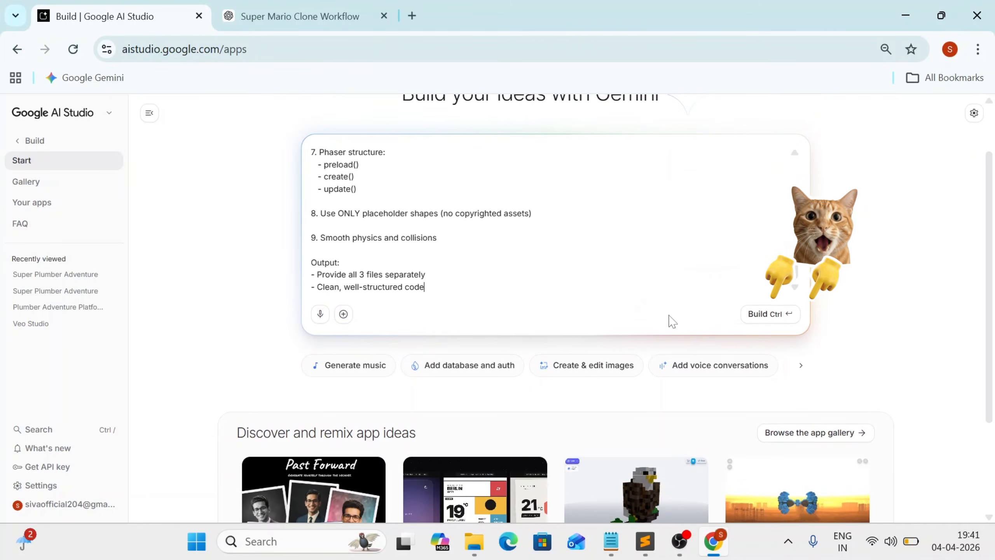
left_click(759, 319)
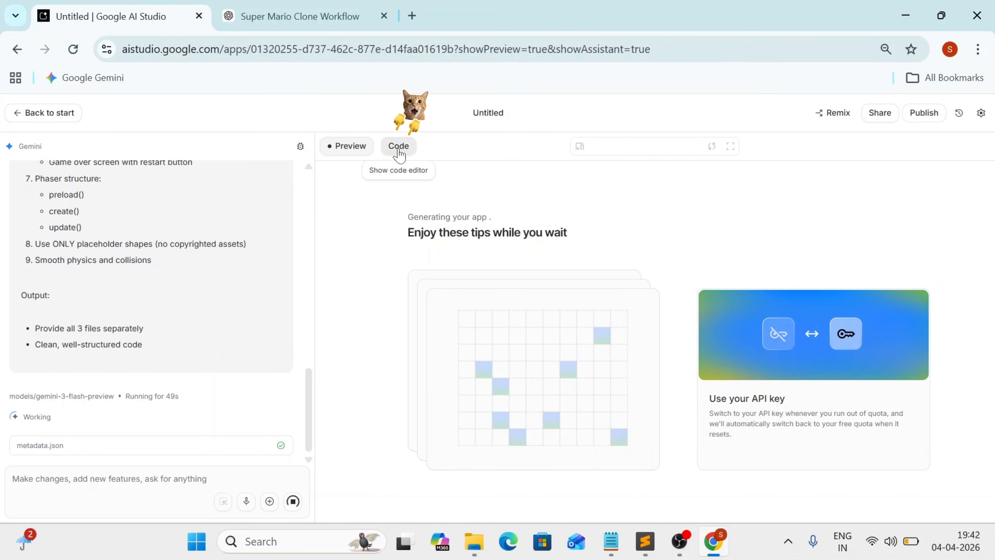
Examine the generated app's action history, features, controls and project structure, and view its source code.
left_click(399, 147)
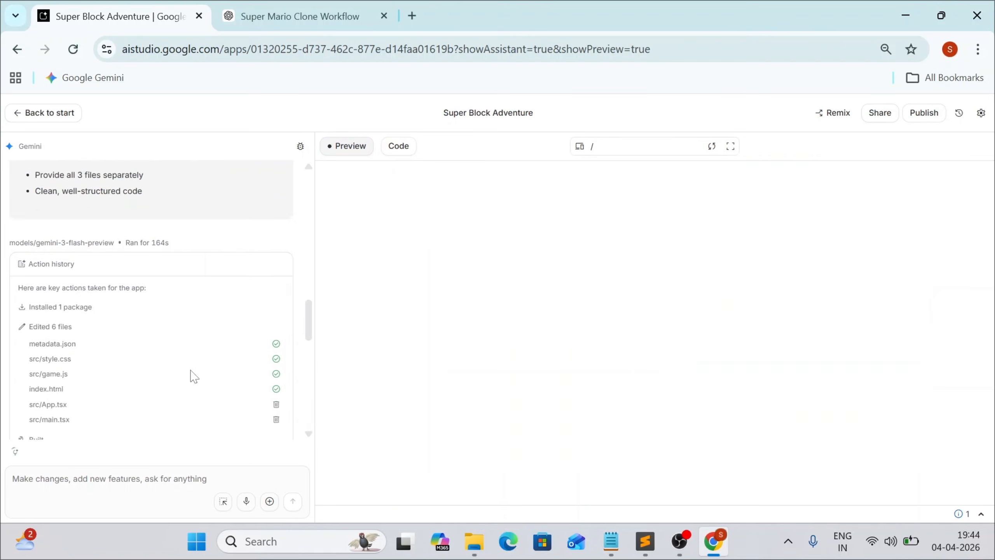
scroll(122, 311, "up", 5)
left_click_drag(206, 290, 10, 264)
scroll(138, 347, "down", 5)
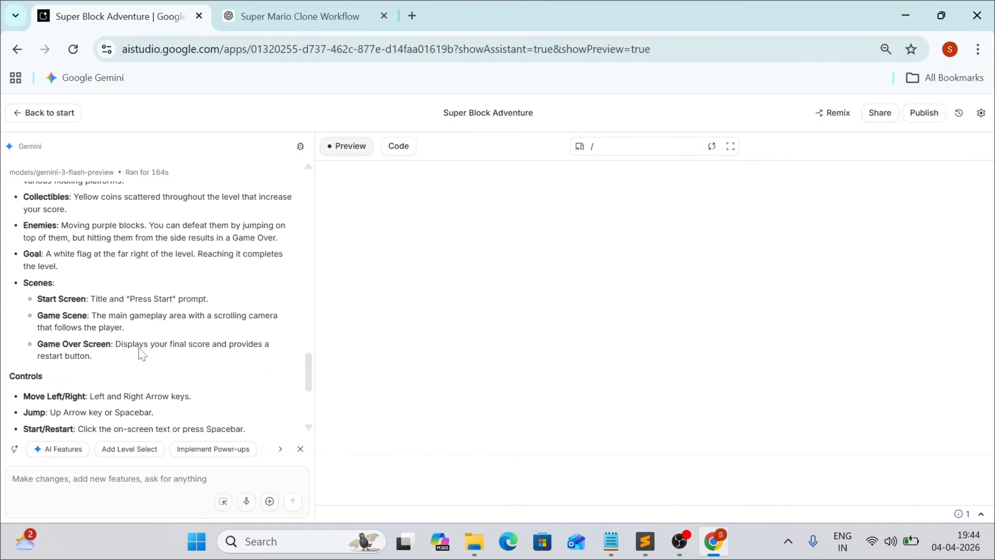
scroll(139, 350, "down", 3)
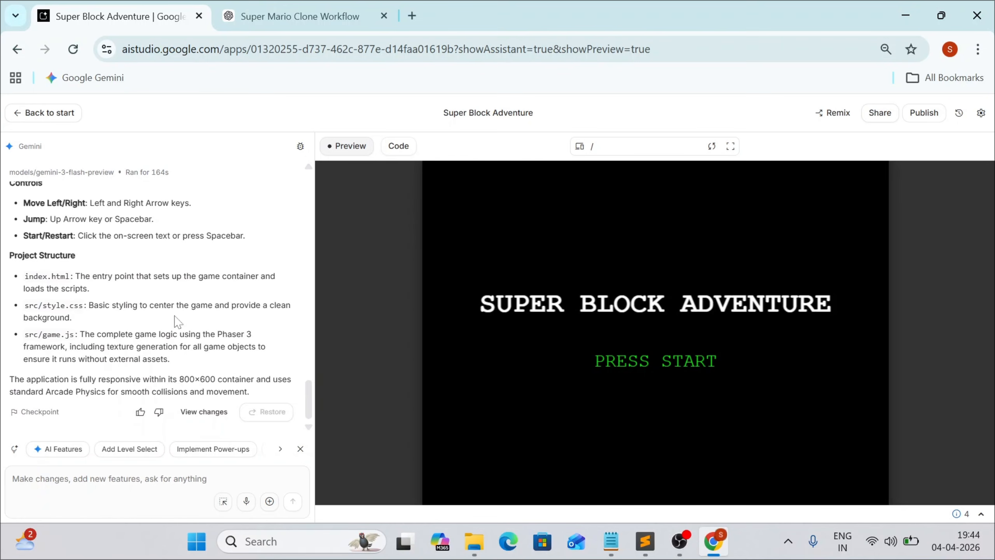
left_click(403, 148)
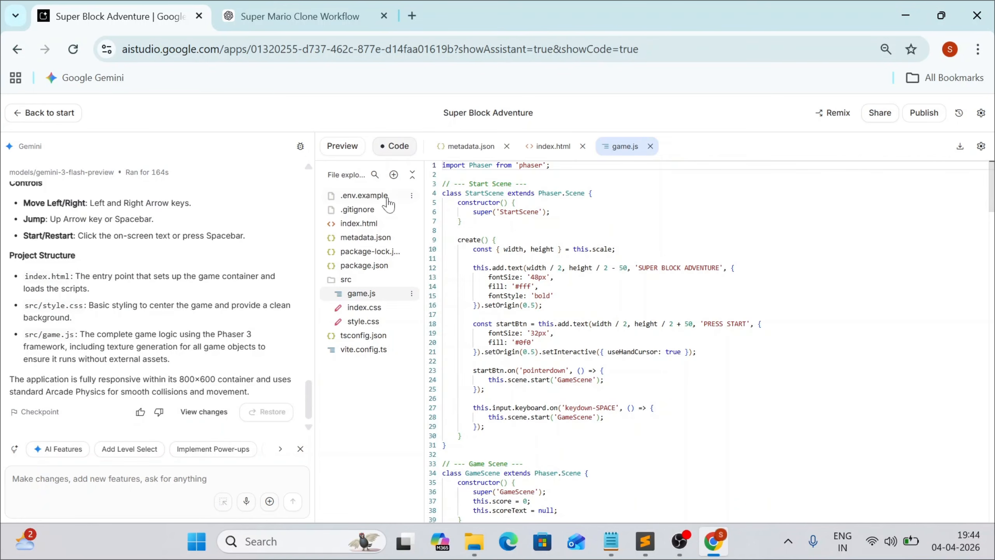
Preview the generated game, start it, and playtest the level by running and jumping across platforms, collecting coins toward the white flag.
left_click(346, 155)
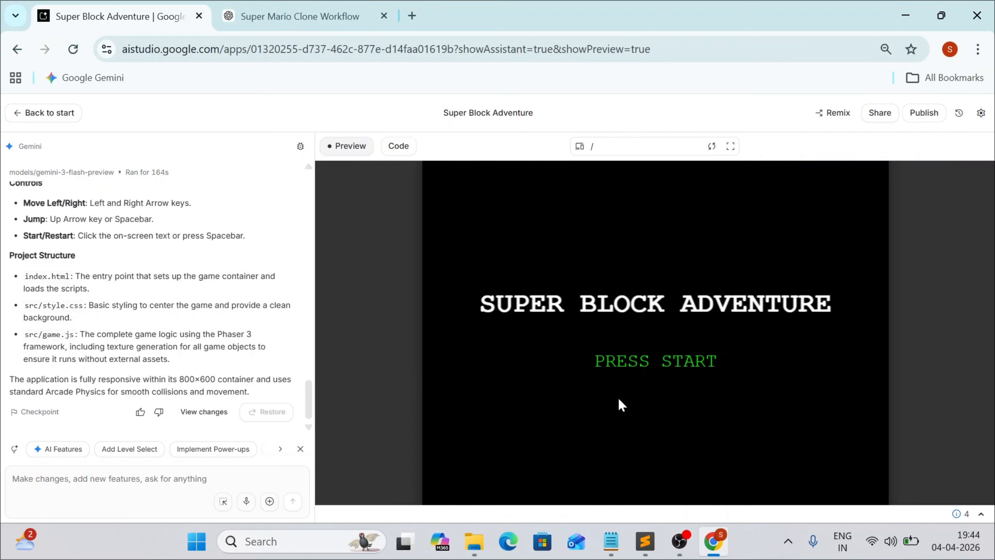
left_click(647, 367)
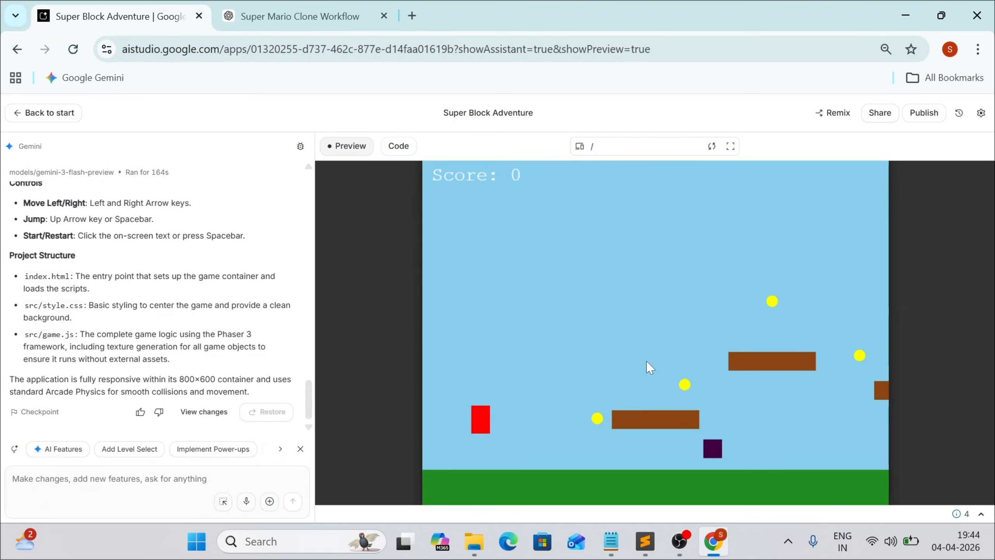
key("Right")
key("Up")
key("Right")
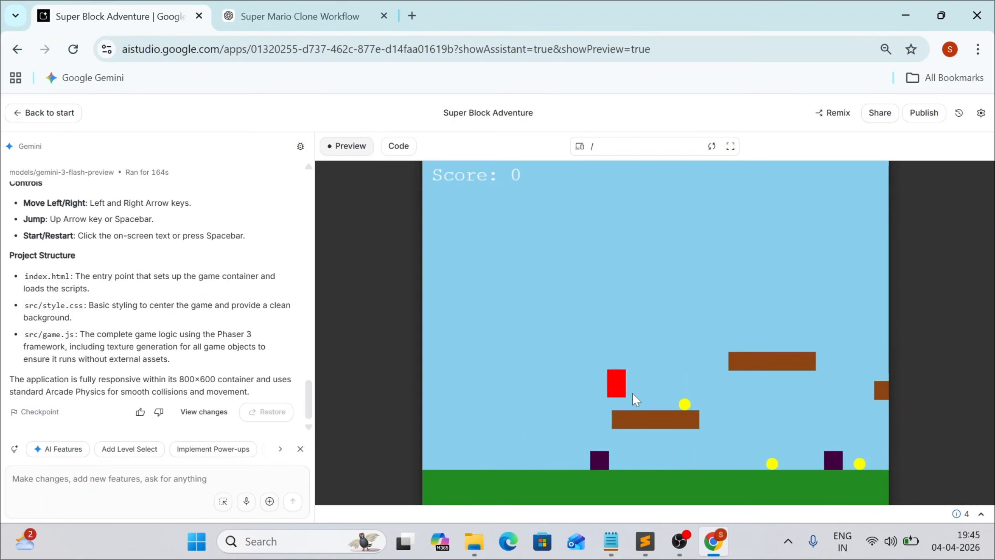
key("Right")
key("Right")
key("Up")
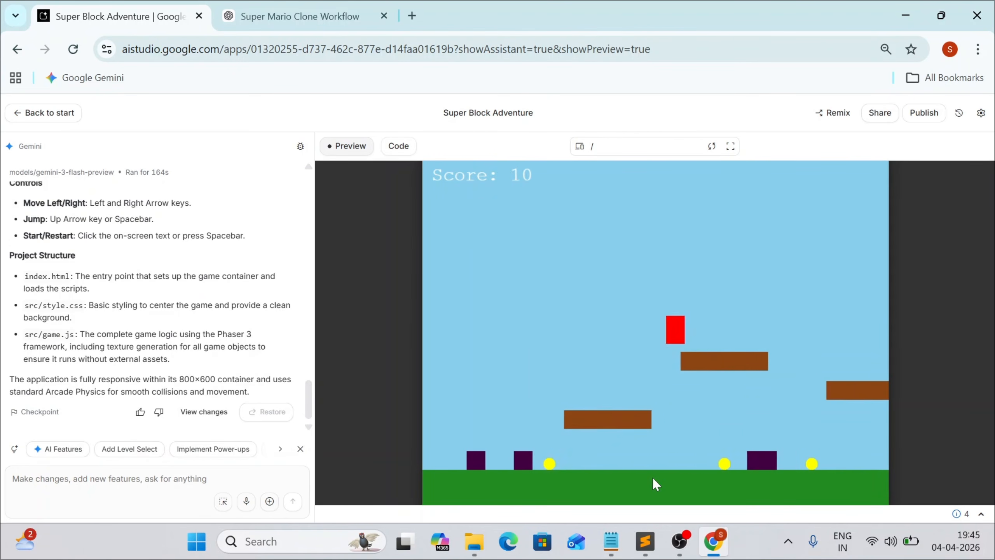
key("Up")
key("Right")
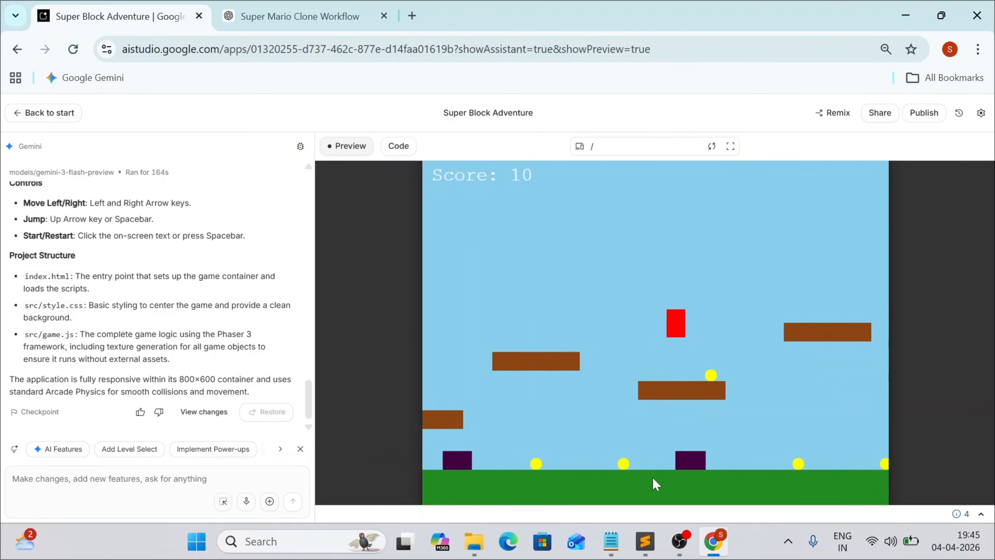
key("Right")
key("Up")
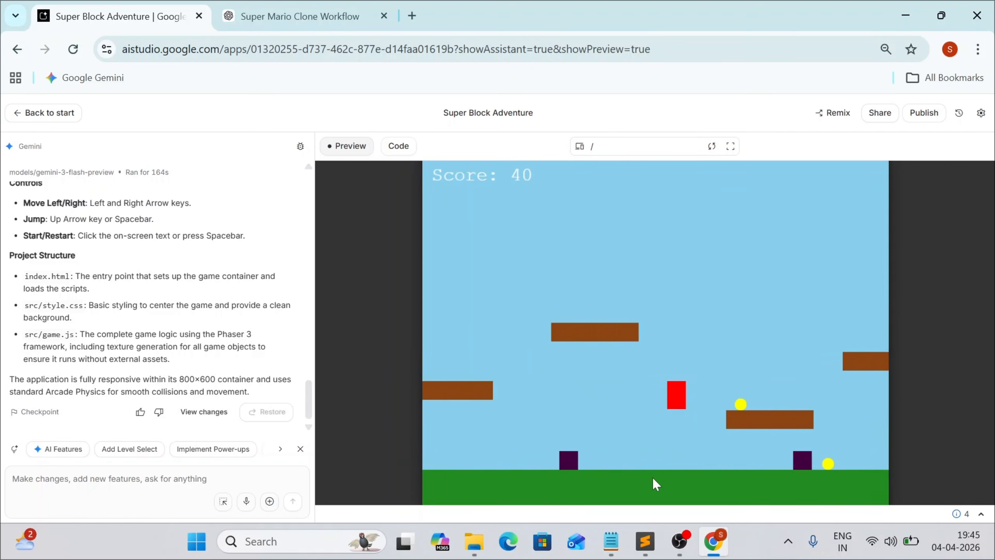
key("Right")
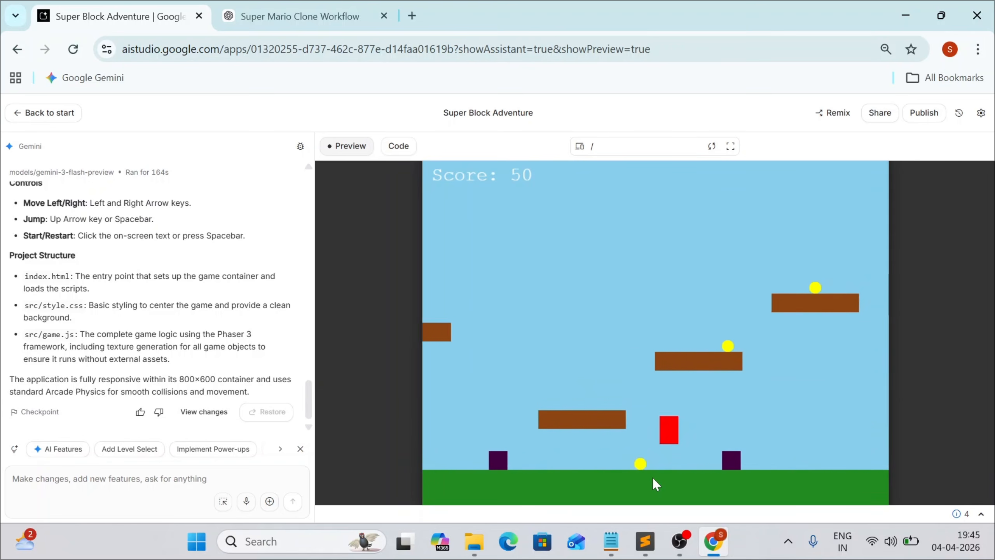
key("Up")
key("Right")
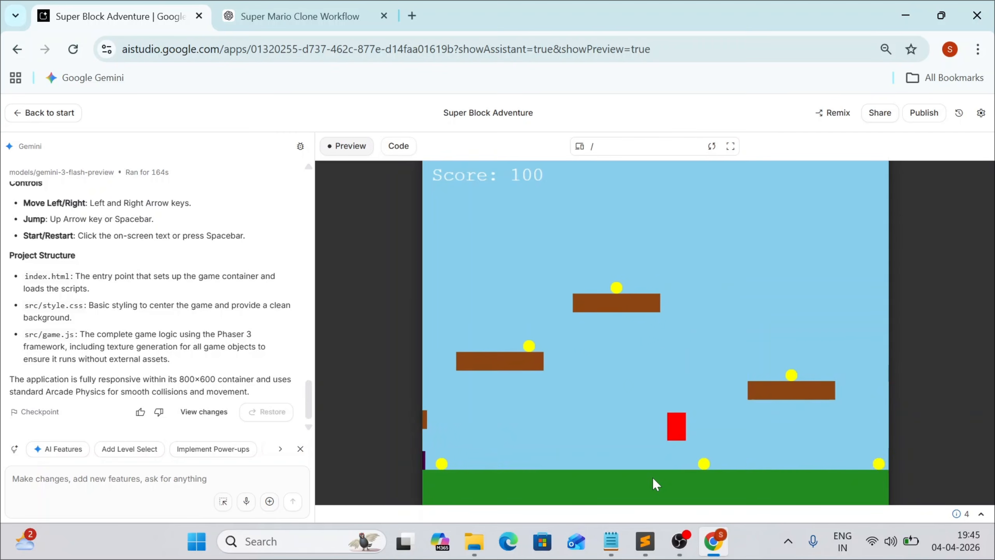
key("Right")
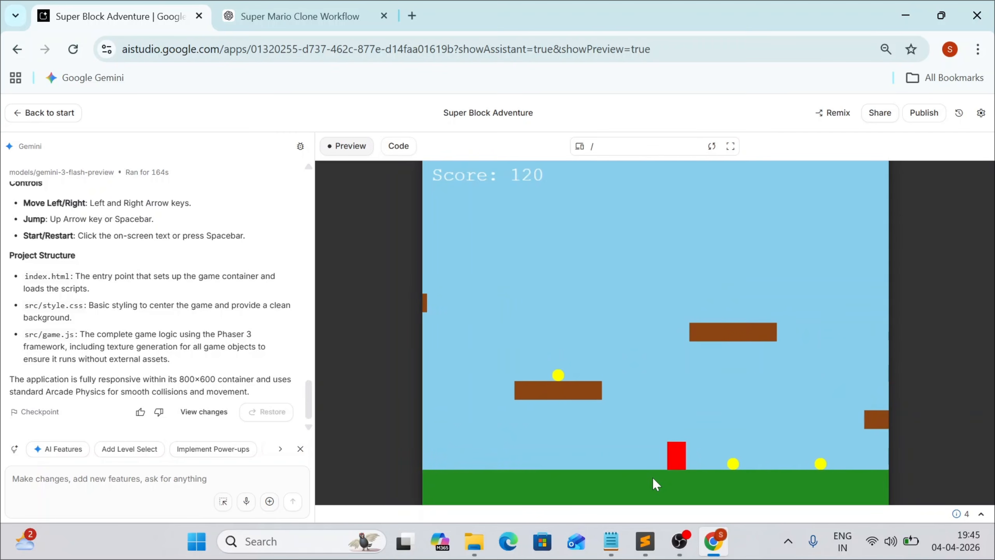
key("Up")
key("Right")
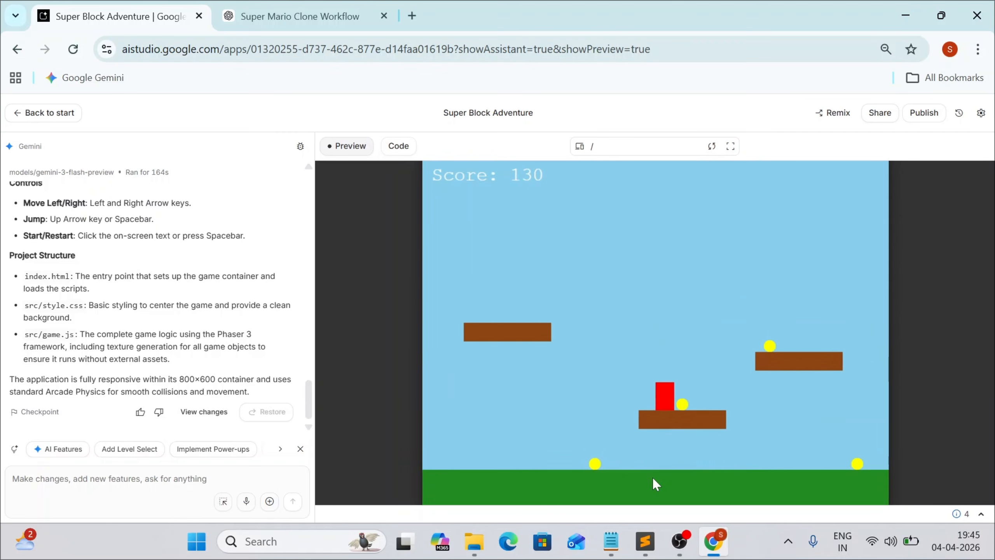
key("Up")
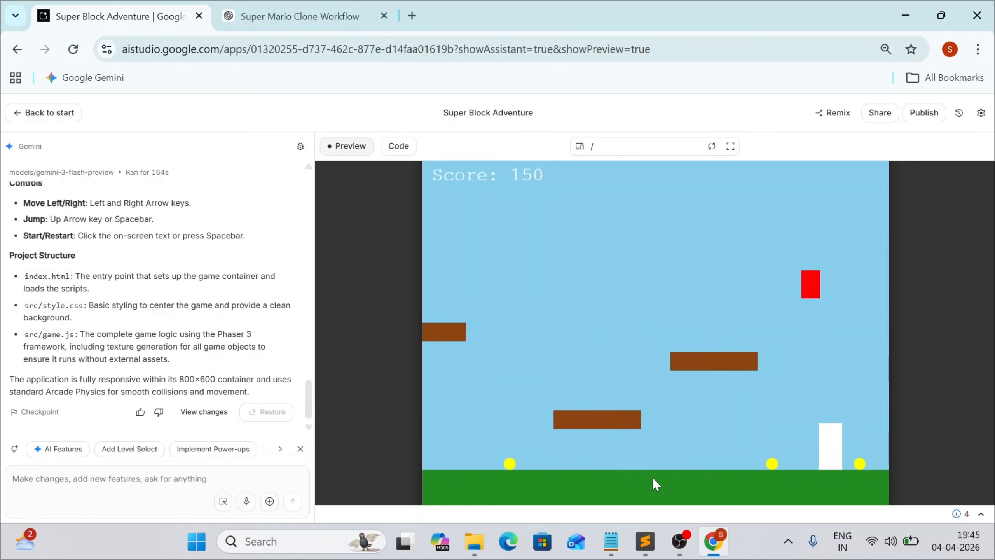
key("Left")
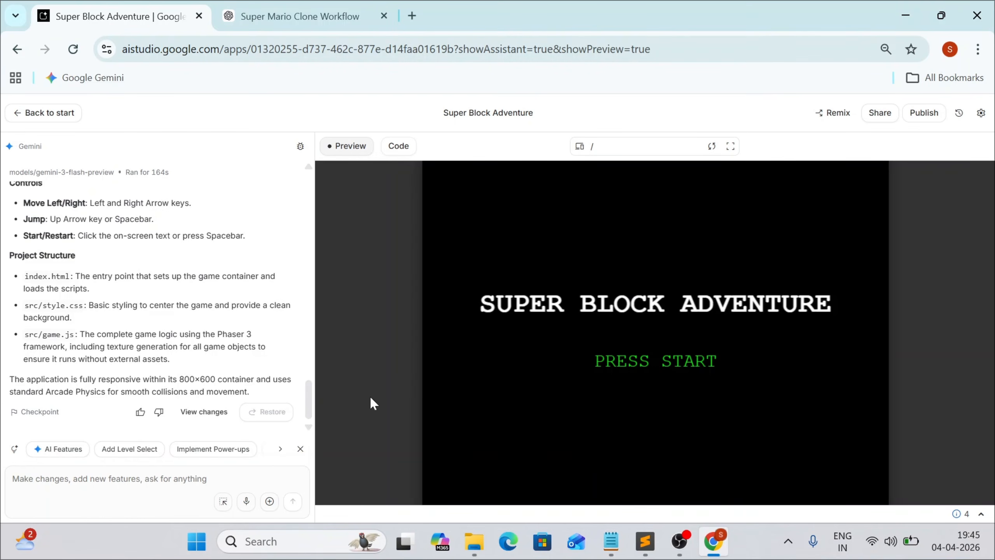
scroll(181, 363, "up", 16)
scroll(181, 363, "down", 16)
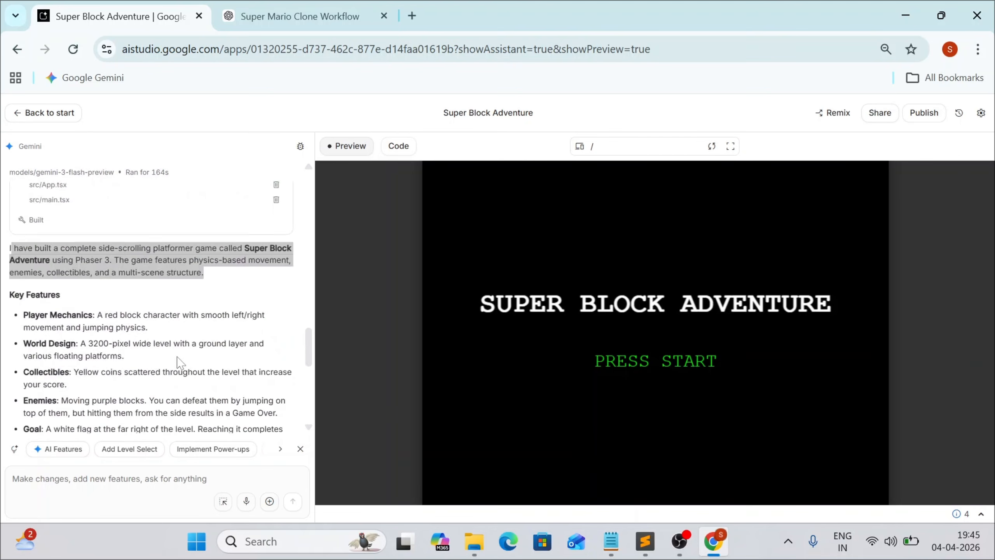
Switch to ChatGPT, find "Prompt 2 — Enhance Game Feel" under "PART 2 — IMPROVE MOTION GRAPHICS", and copy its prompt text.
left_click(296, 16)
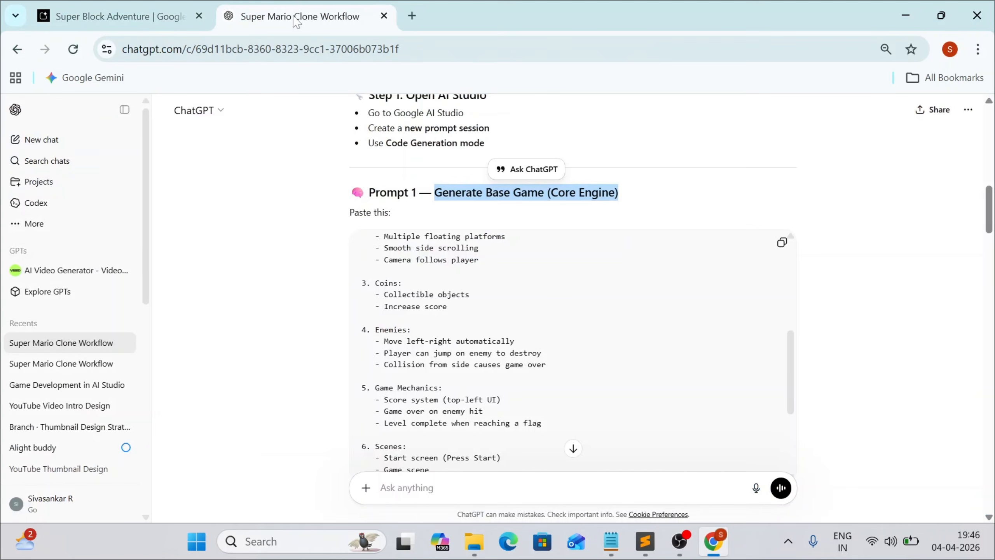
left_click_drag(375, 192, 659, 203)
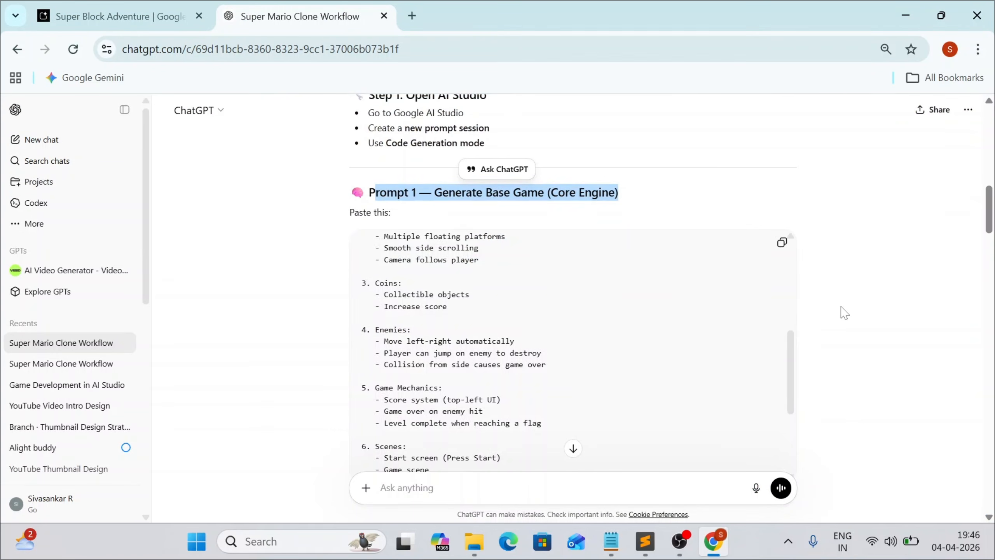
scroll(844, 313, "down", 15)
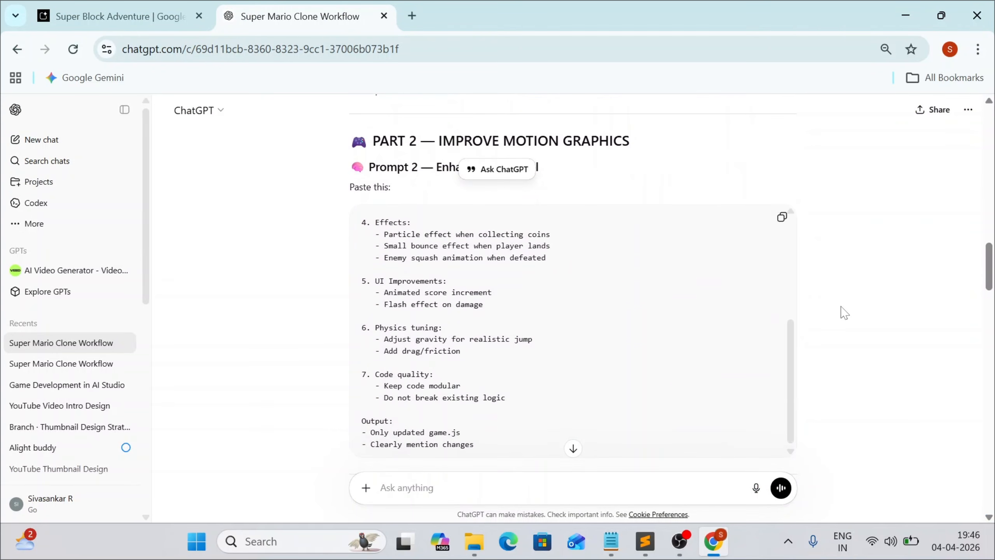
left_click_drag(372, 140, 622, 140)
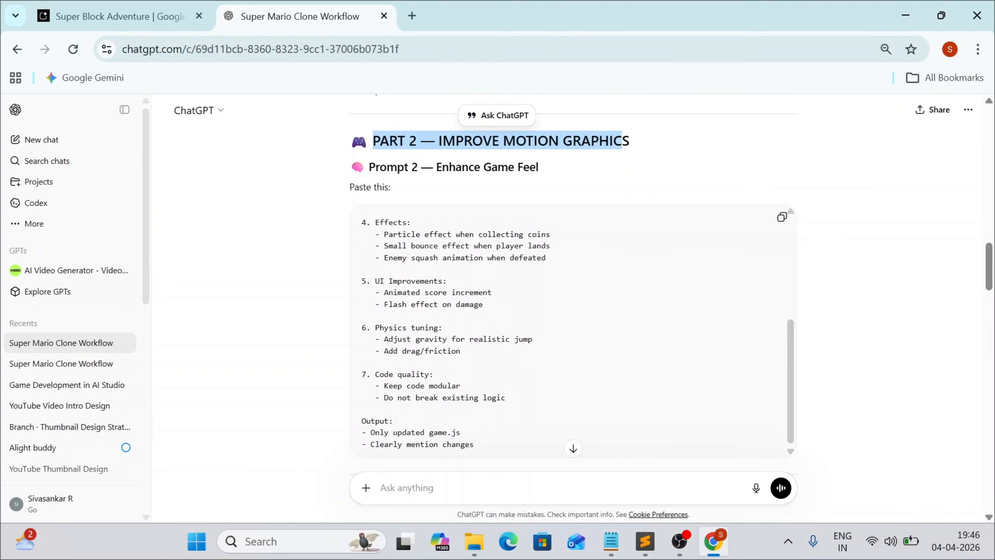
scroll(572, 333, "up", 1)
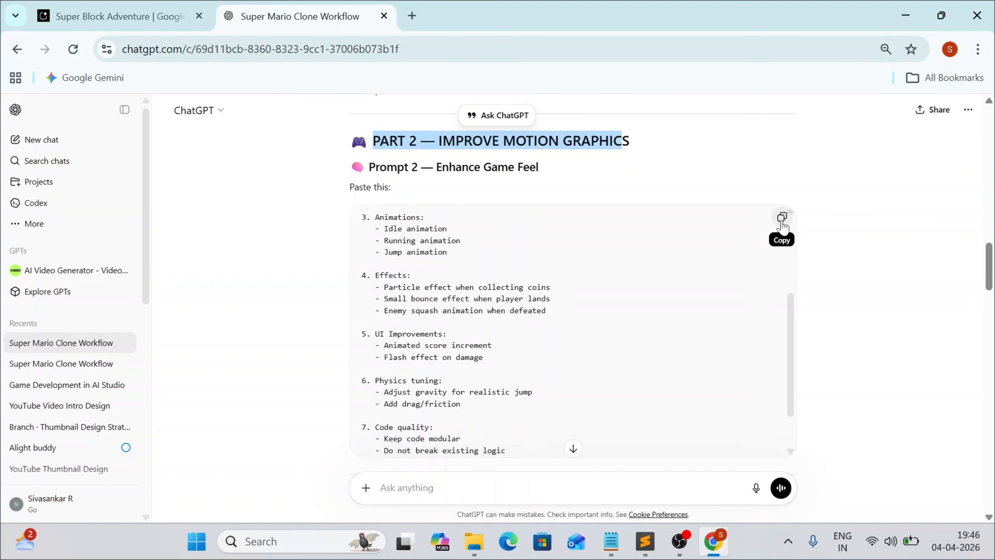
Switch back to Google AI Studio, paste the motion and game feel improvement prompt into the assistant chat, and submit it.
left_click(100, 20)
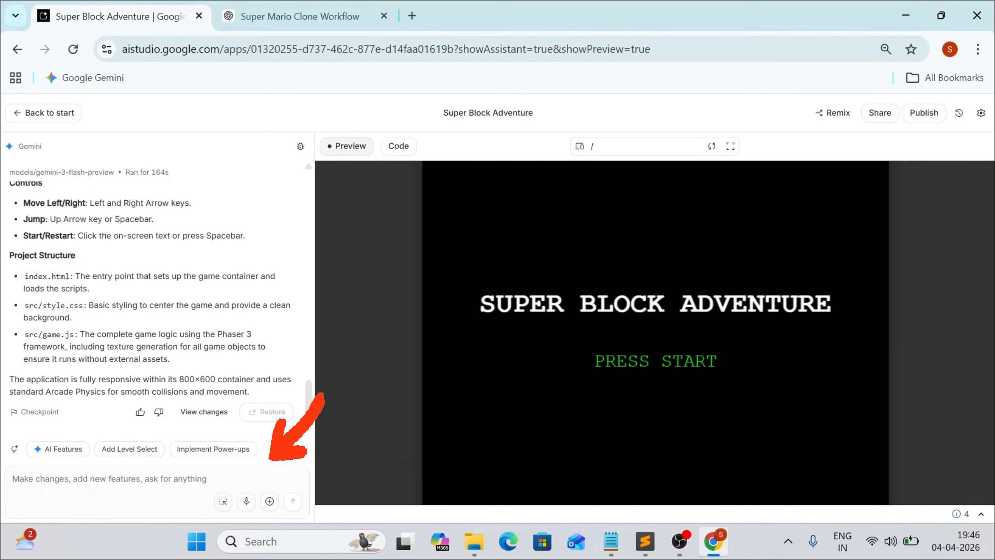
key("ctrl+v")
scroll(153, 423, "up", 5)
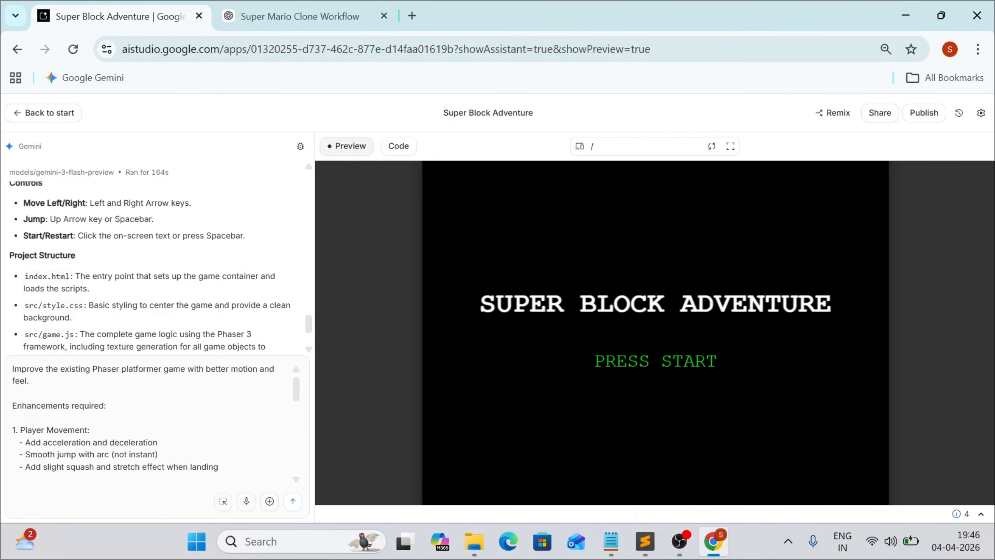
scroll(153, 423, "down", 5)
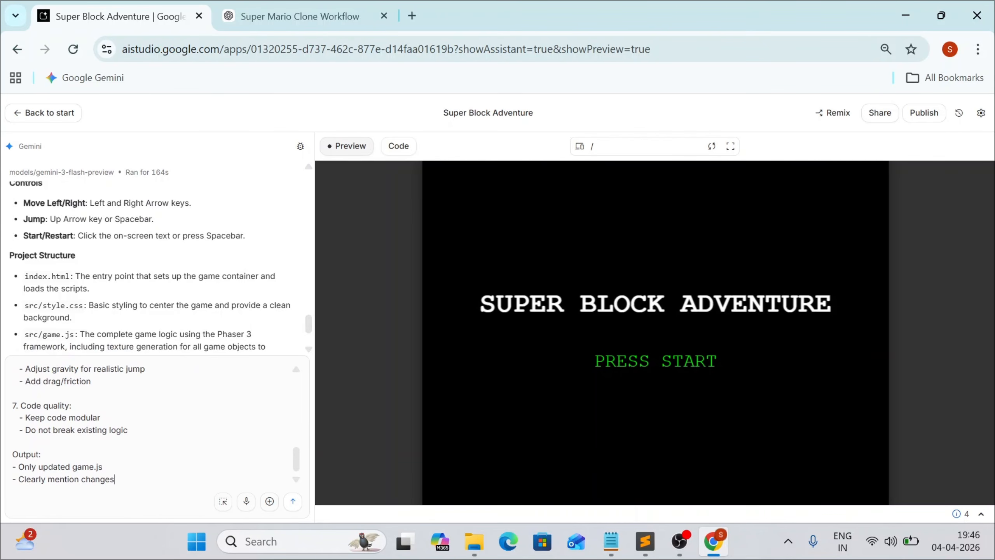
left_click(293, 502)
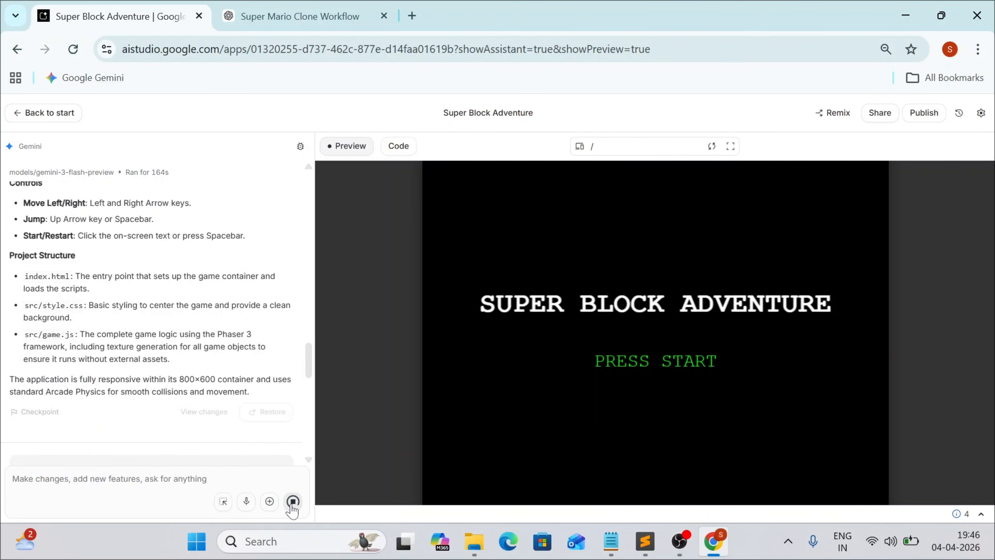
View the updated game's code, return to its preview, and playtest the improved movement and jumping from the start screen.
left_click(399, 146)
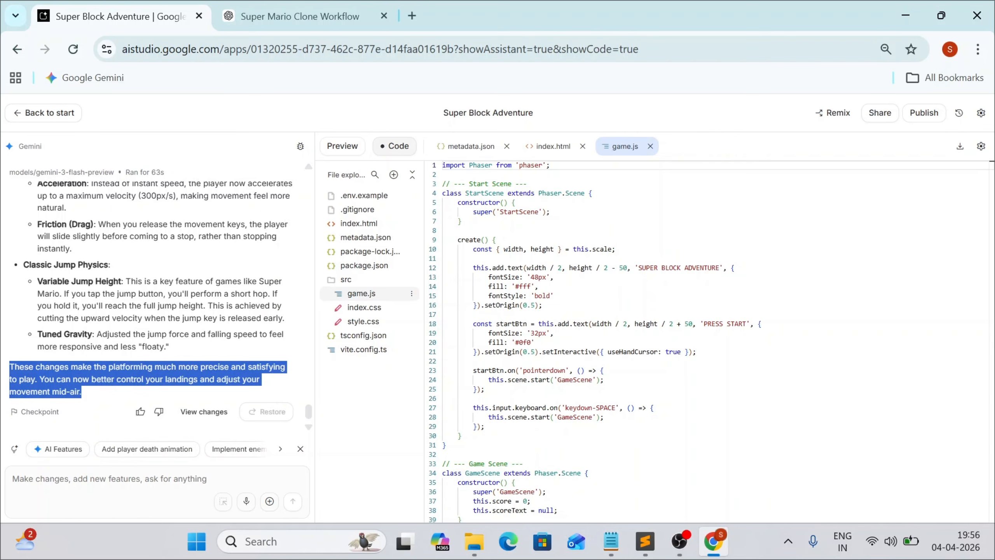
left_click(345, 145)
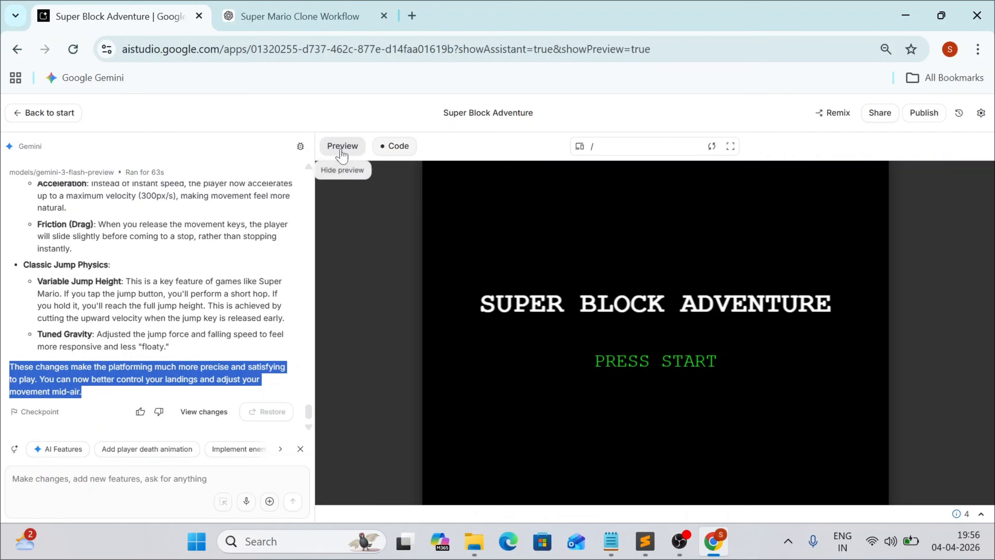
left_click(615, 369)
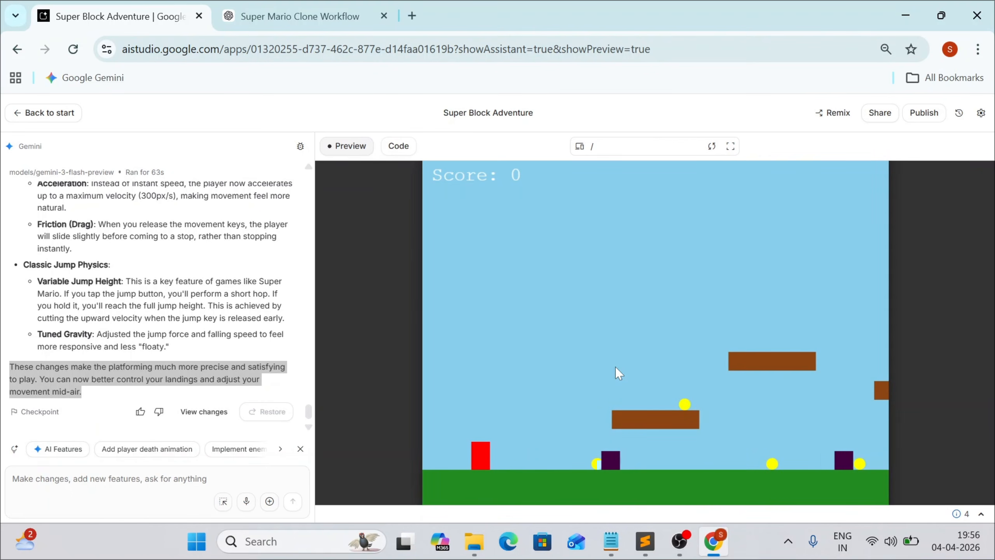
key("Up")
key("Right")
key("Right")
key("Up")
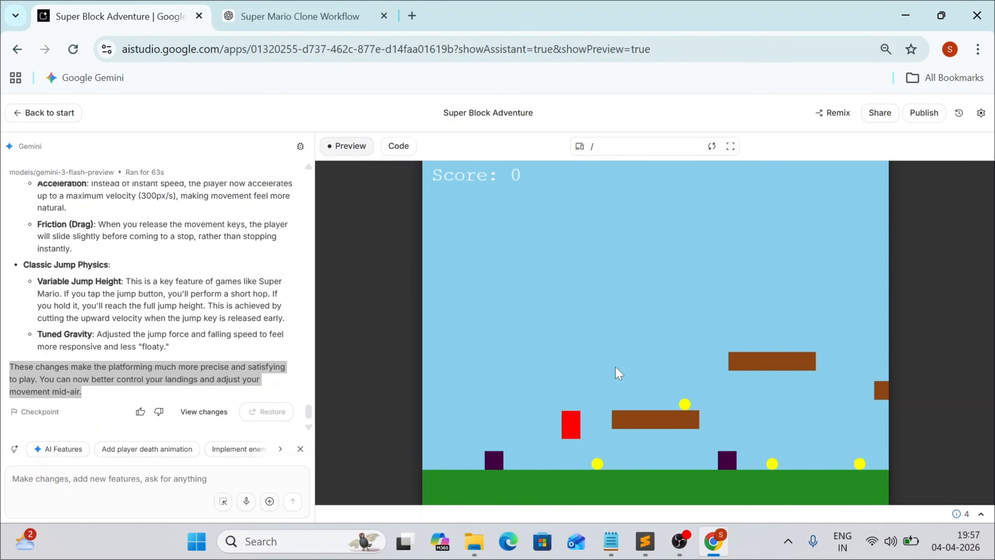
key("Up")
key("Right")
key("Up")
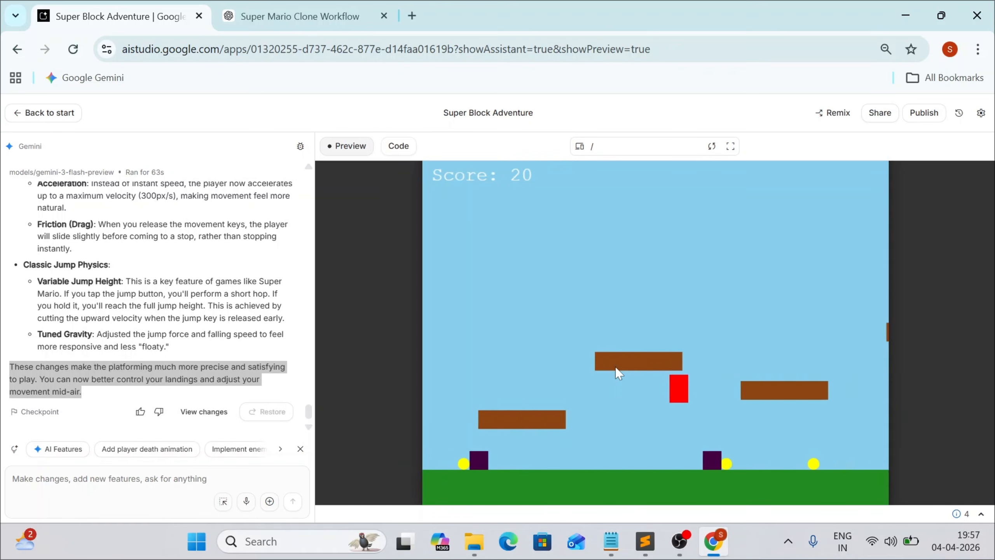
key("Right")
key("Up")
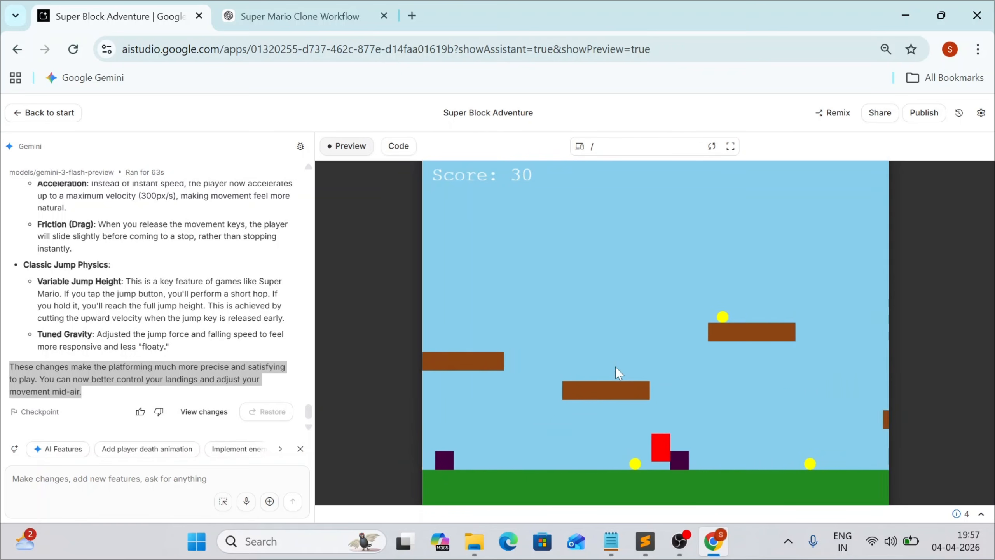
Restart the game and playtest the level again, jumping between platforms, collecting coins and avoiding enemies.
left_click(633, 387)
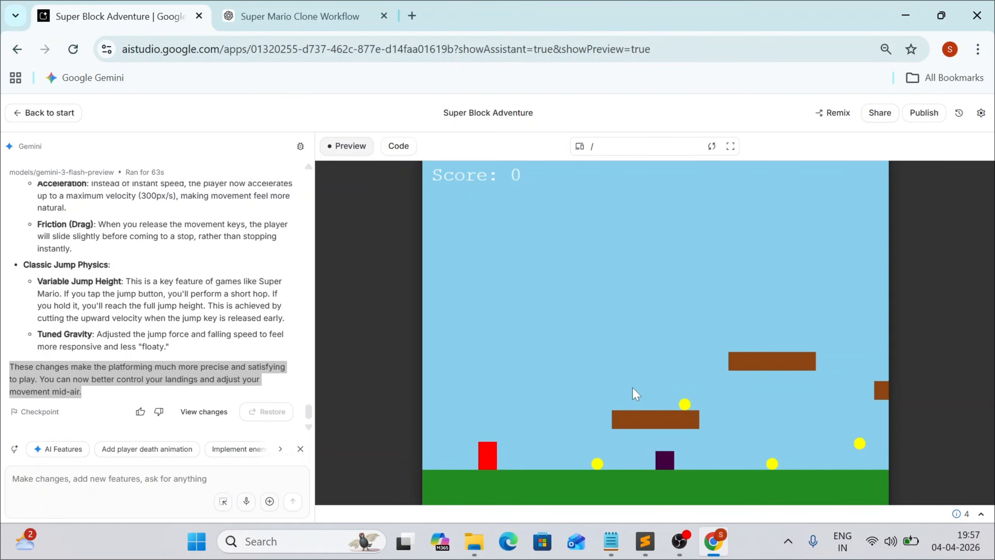
key("Right")
key("Up")
key("Up")
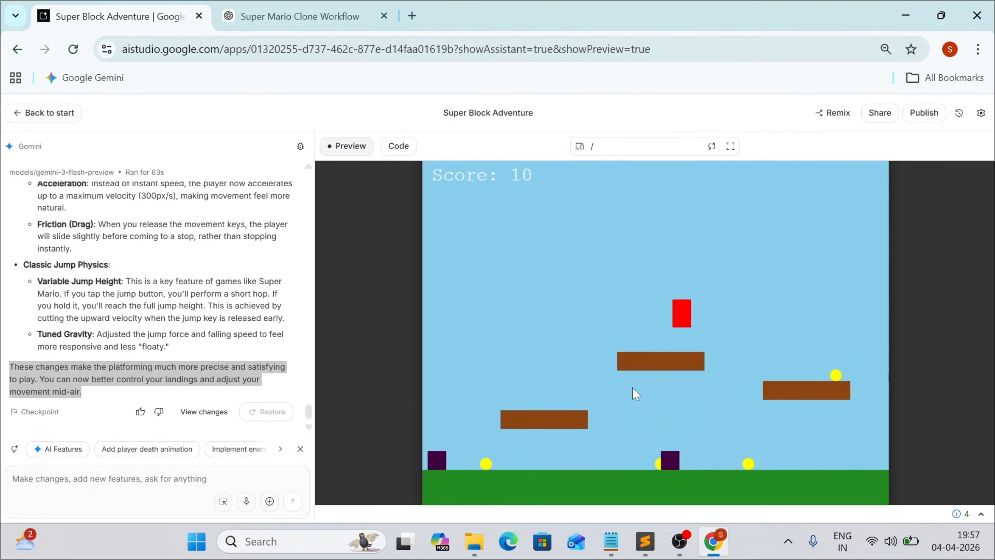
key("Right")
key("Up")
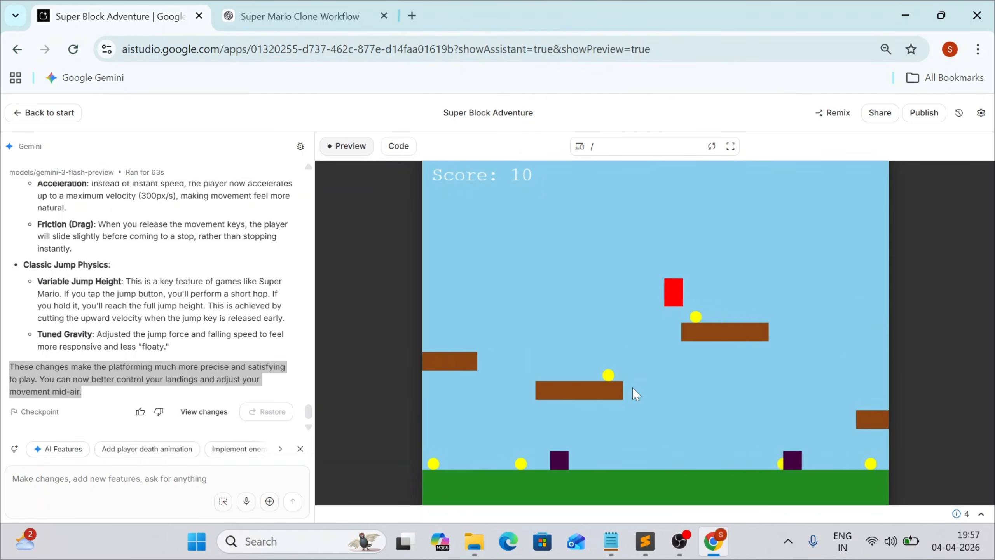
key("Right")
key("Up")
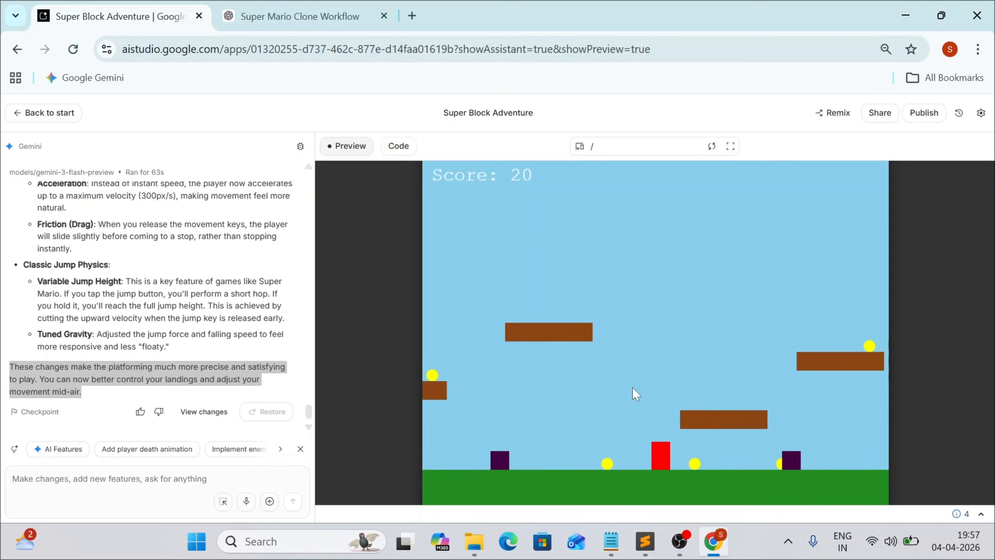
key("Right")
key("Up")
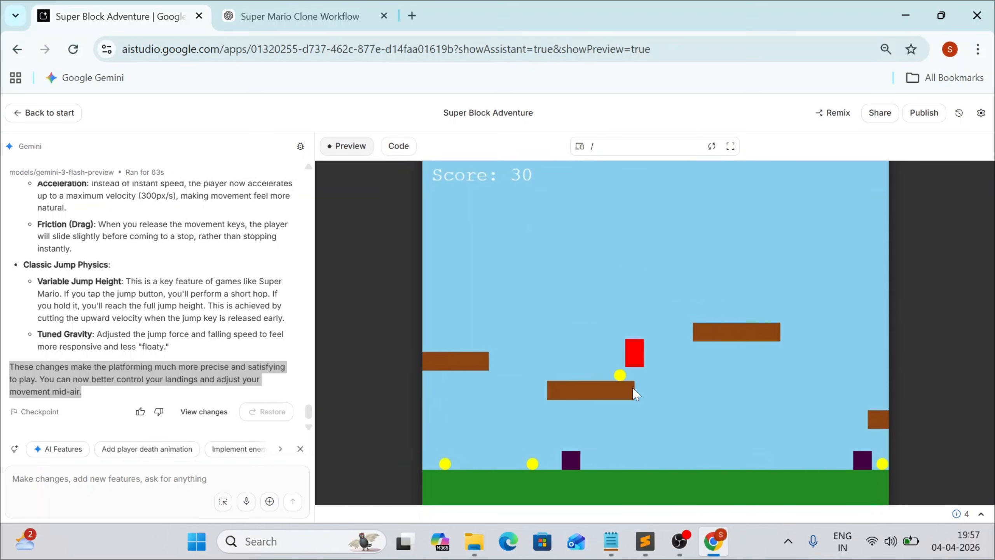
key("Right")
key("Up")
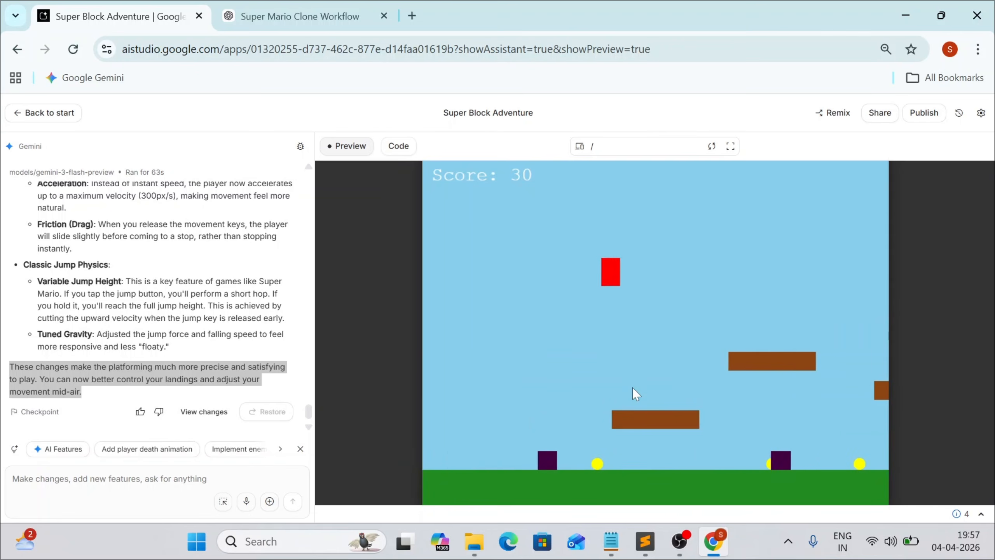
key("Right")
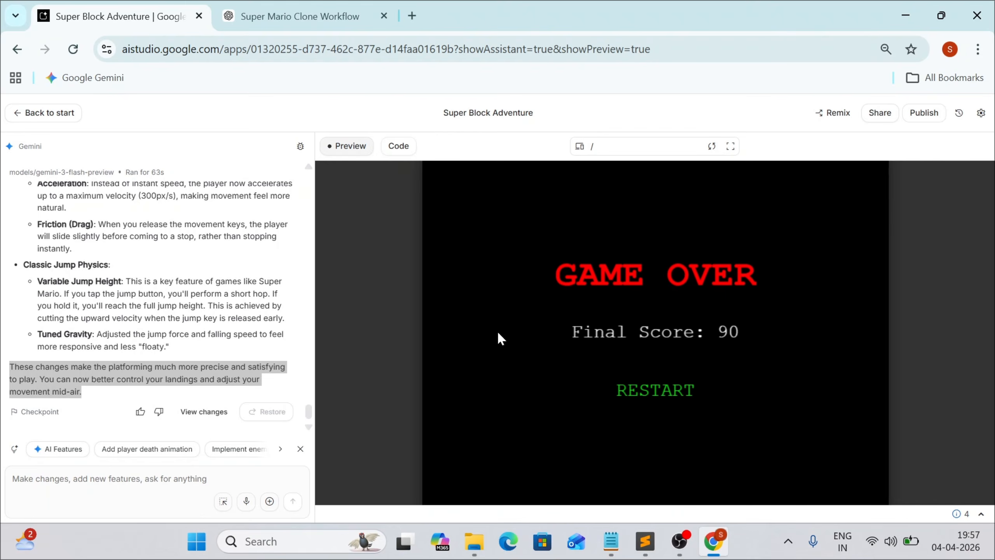
Switch to ChatGPT and review the "PART 3 — PLAYER SPRITE GENERATION" section of the workflow.
left_click(258, 16)
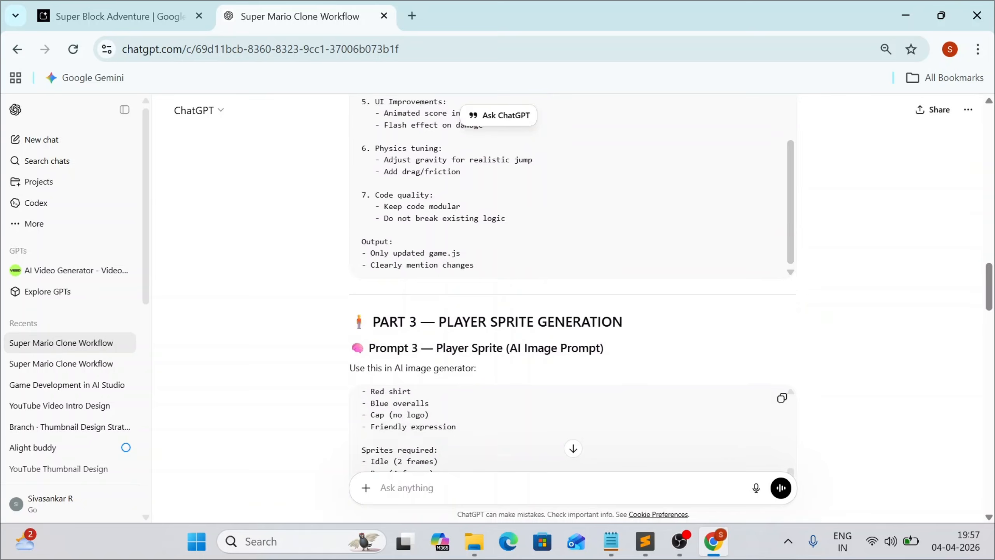
scroll(572, 282, "down", 2)
scroll(572, 282, "down", 1)
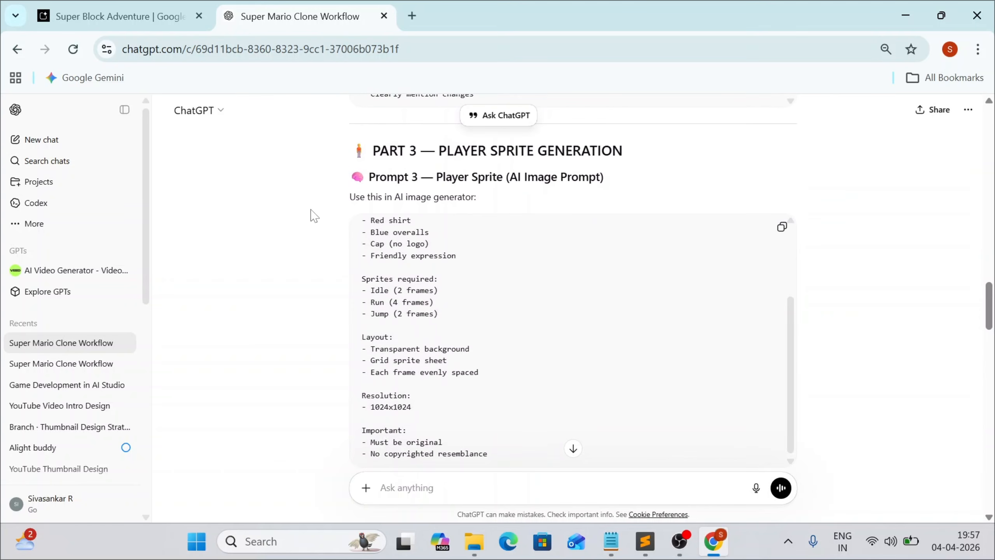
Switch back to the Super Block Adventure preview, restart the game, and playtest running and jumping among the platforms and enemies.
left_click(125, 25)
left_click(649, 402)
key("Right")
key("Up")
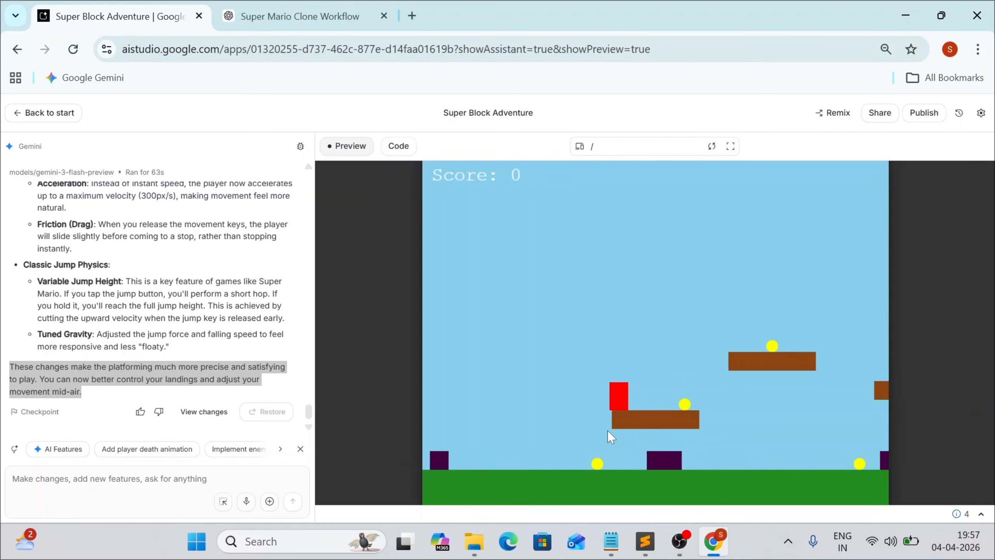
key("Left")
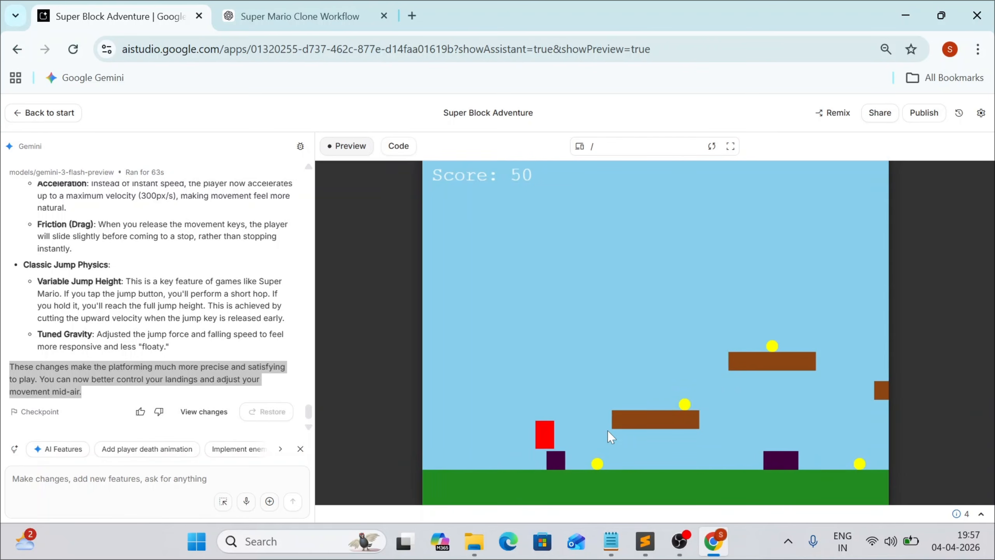
Switch to ChatGPT and copy the "Prompt 3 — Player Sprite (AI Image Prompt)" text.
left_click(289, 25)
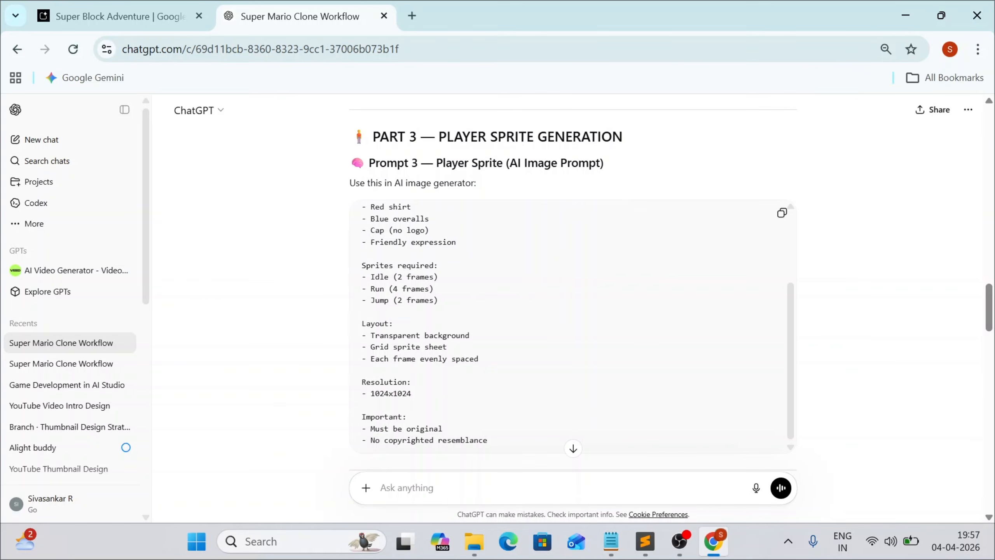
left_click_drag(369, 163, 596, 163)
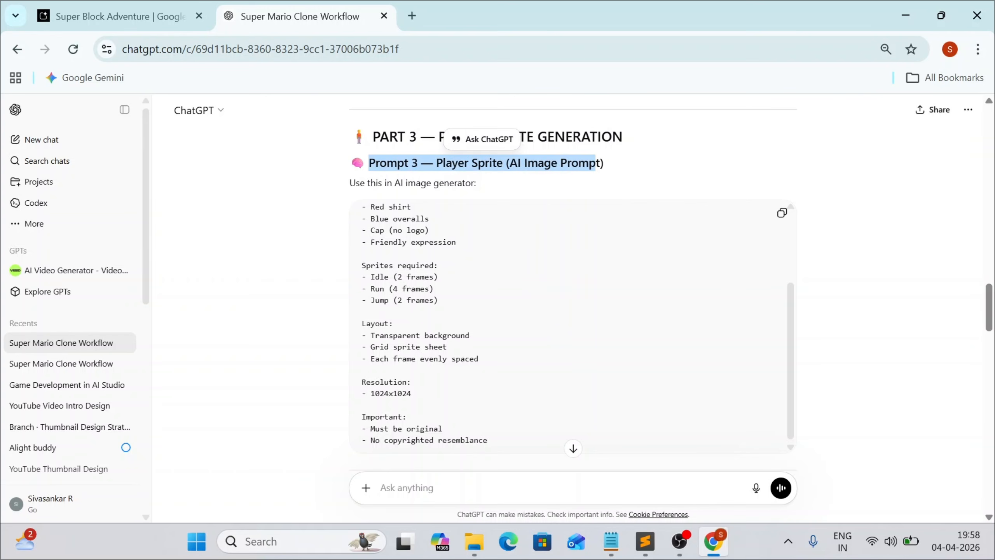
left_click(784, 217)
Search Google for "google ai studio" in a new browser tab, open the site, and show the playground's Image Generation models.
key("ctrl+t")
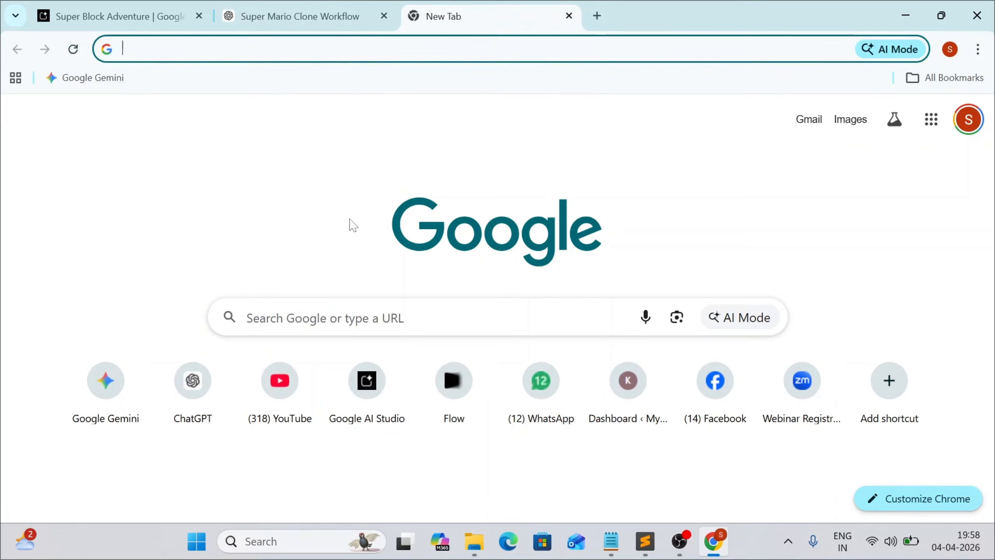
left_click(338, 314)
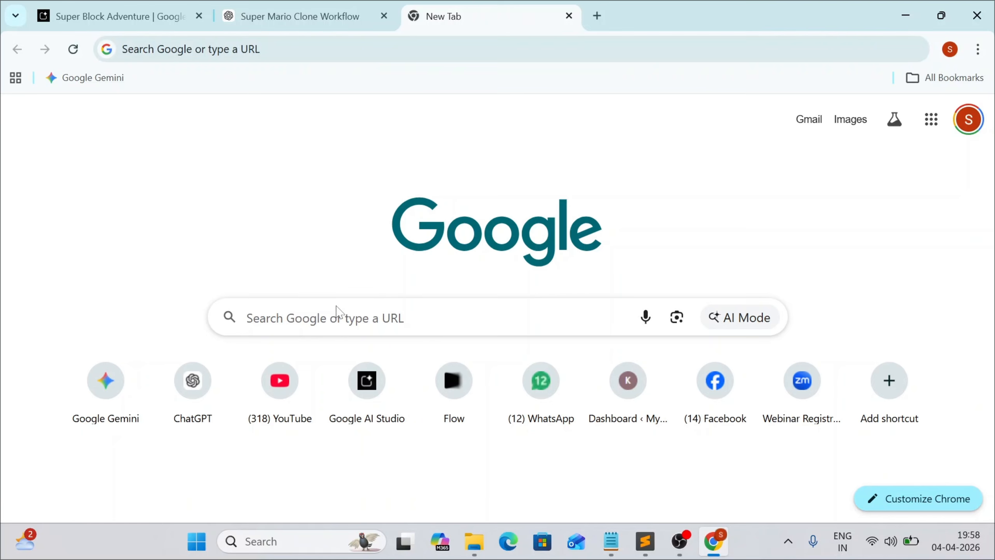
type("google ai studio")
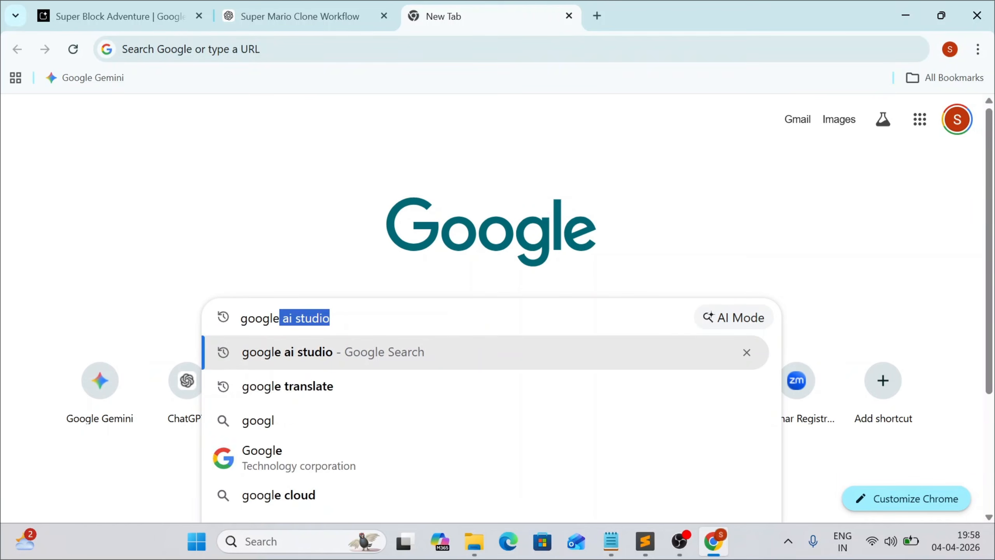
key("Return")
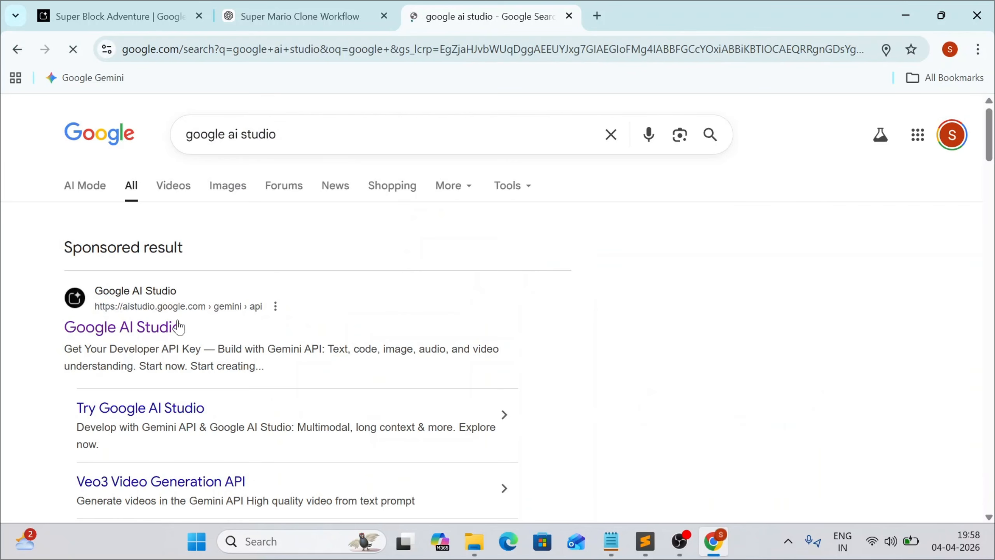
left_click(146, 338)
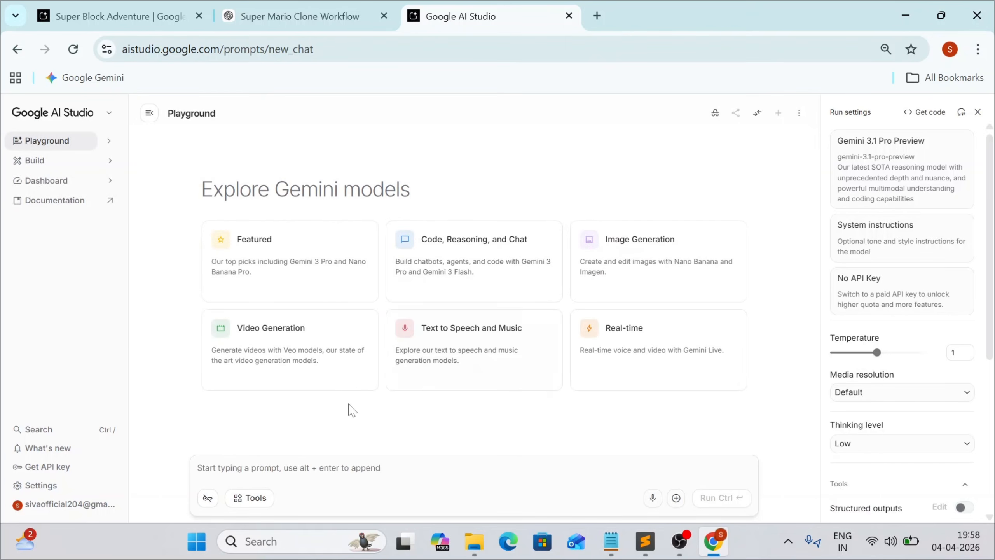
left_click(639, 259)
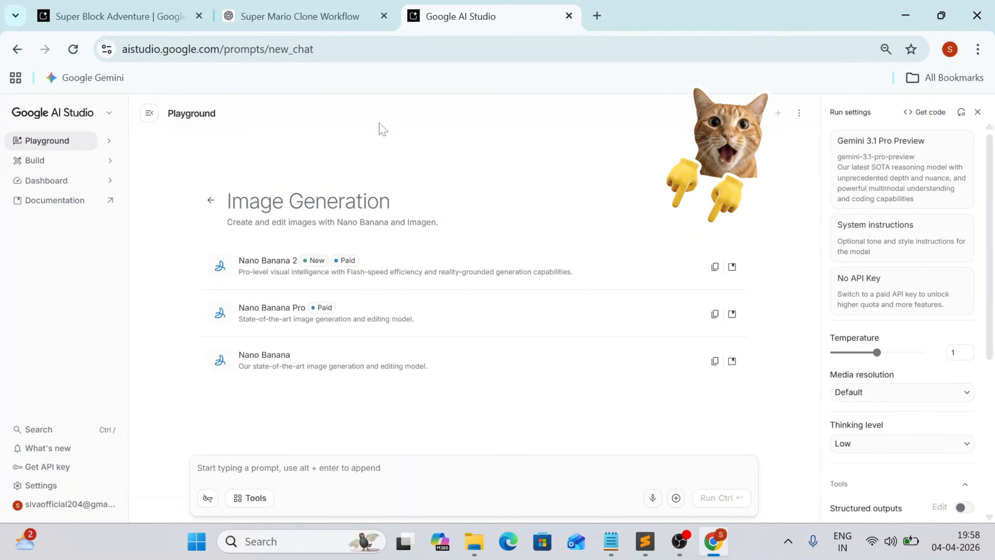
Select the Nano Banana image model in the Google AI Studio playground and set the aspect ratio to 1:1.
left_click(273, 16)
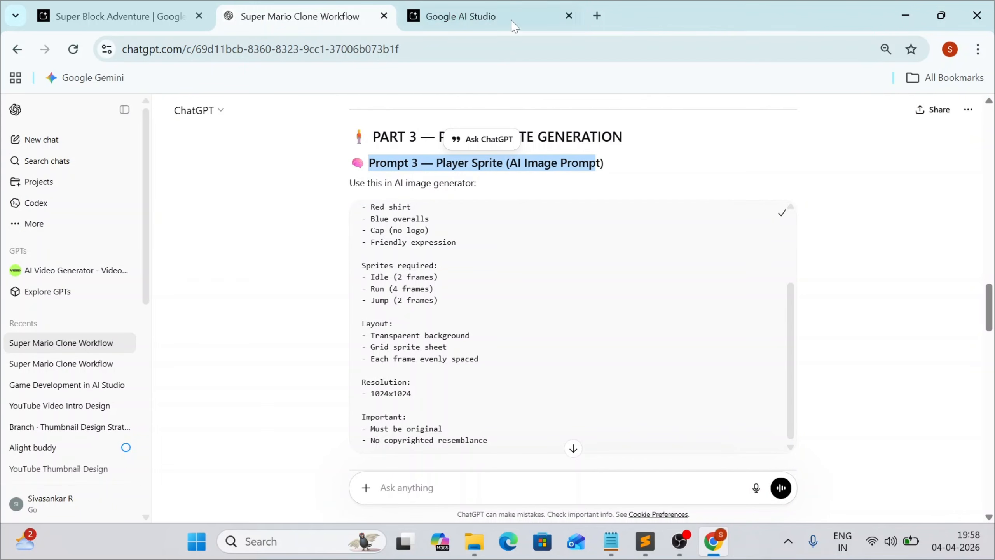
left_click(496, 20)
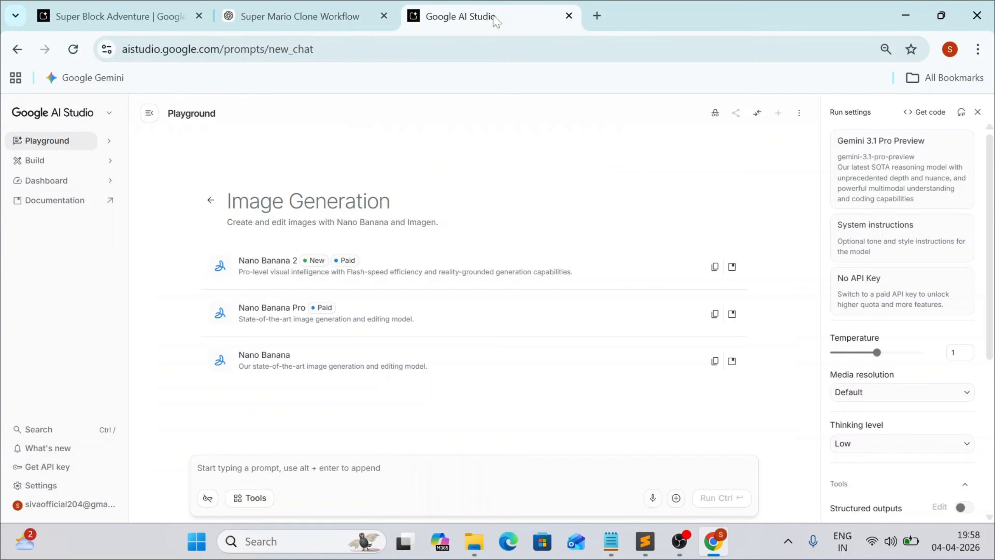
left_click(304, 357)
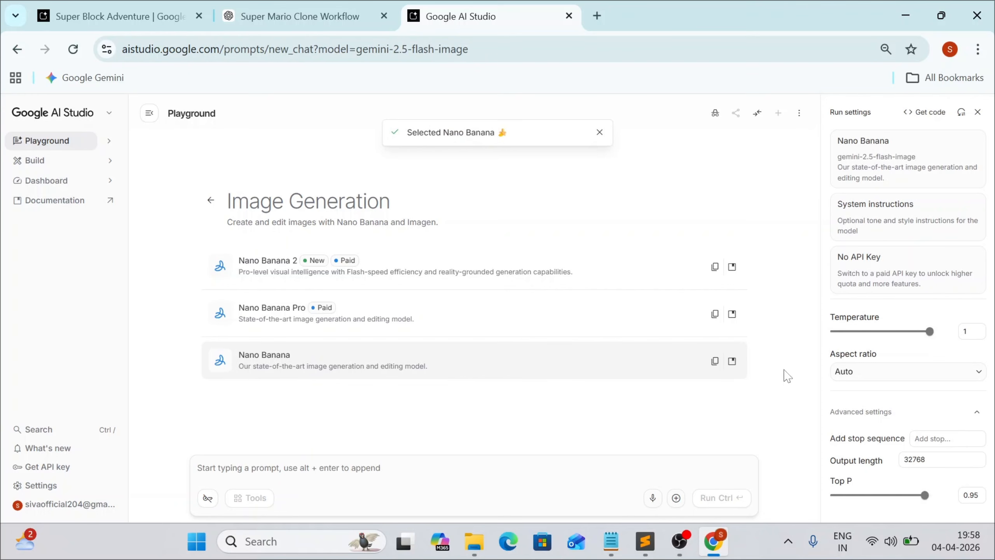
left_click(858, 373)
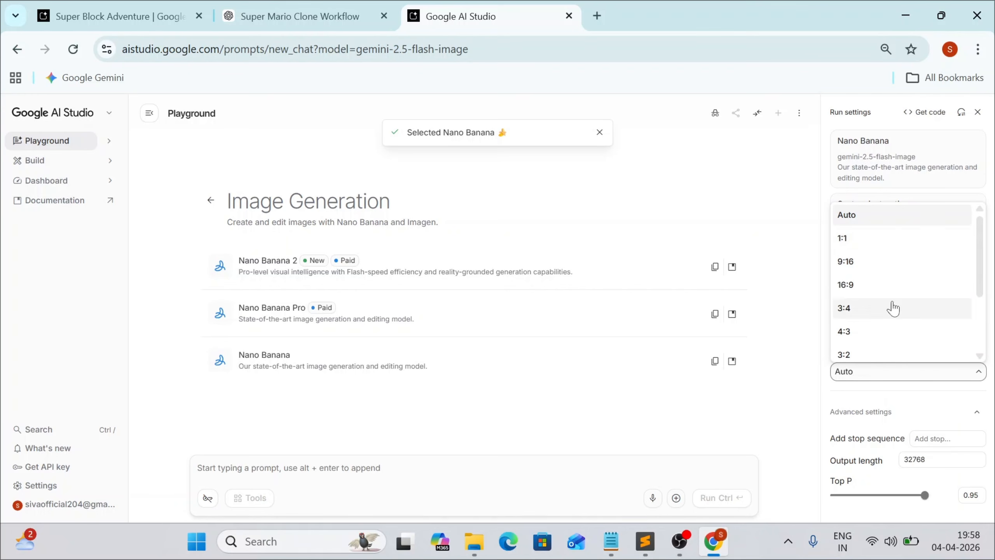
left_click(855, 248)
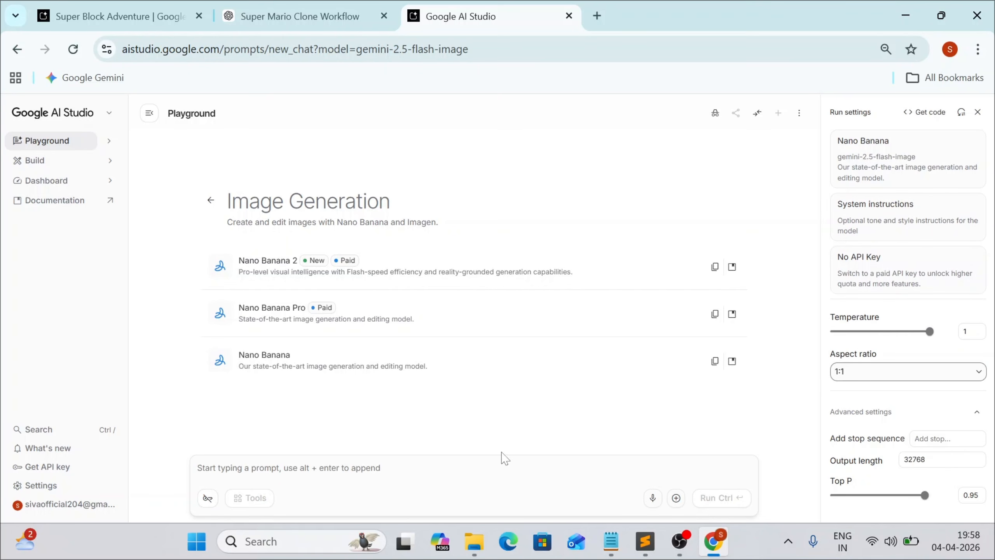
Paste the copied player sprite prompt into the playground chat and run it to generate the sprite sheet.
left_click(289, 468)
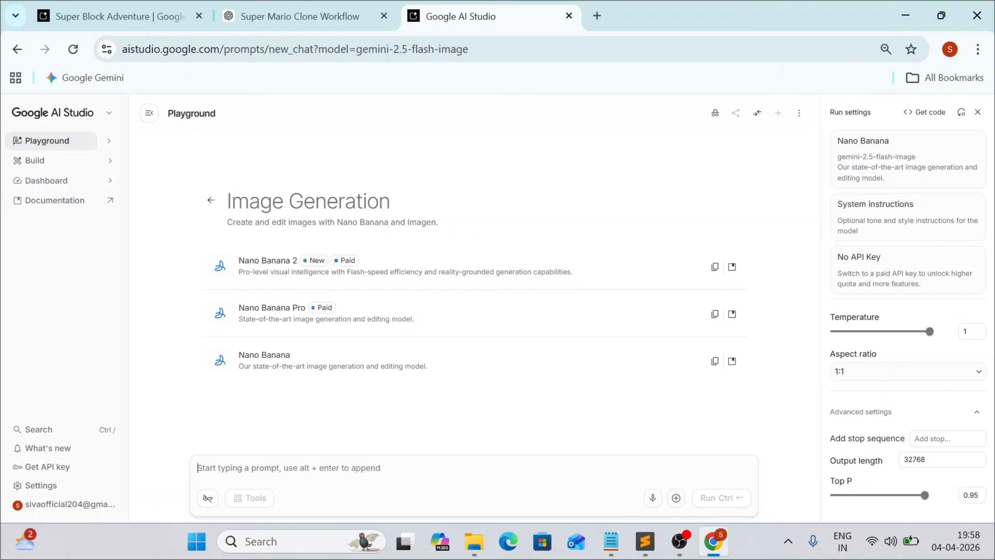
right_click(336, 469)
left_click(362, 292)
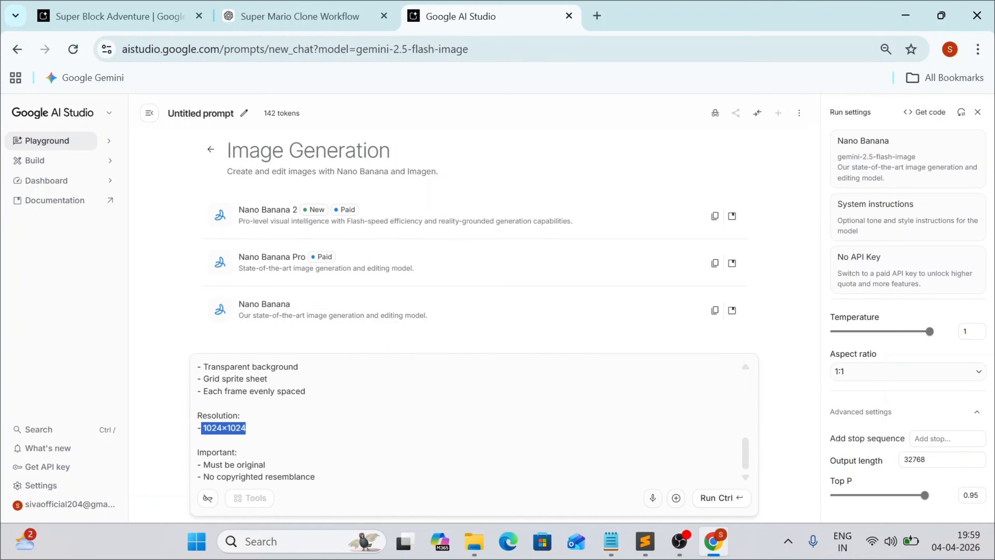
left_click(716, 501)
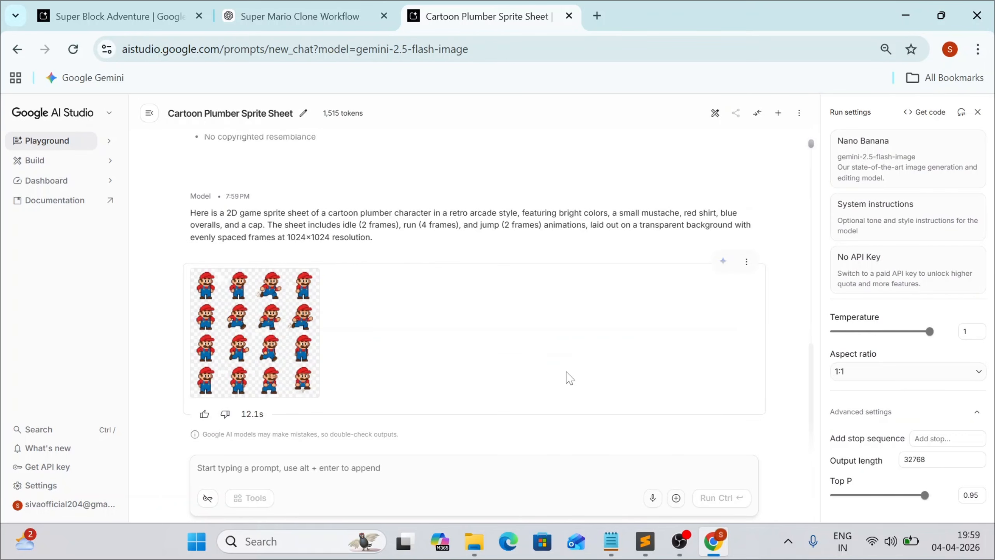
Open the generated plumber sprite sheet at full size, download it, and close the image viewer.
mouse_move(243, 355)
left_click(251, 332)
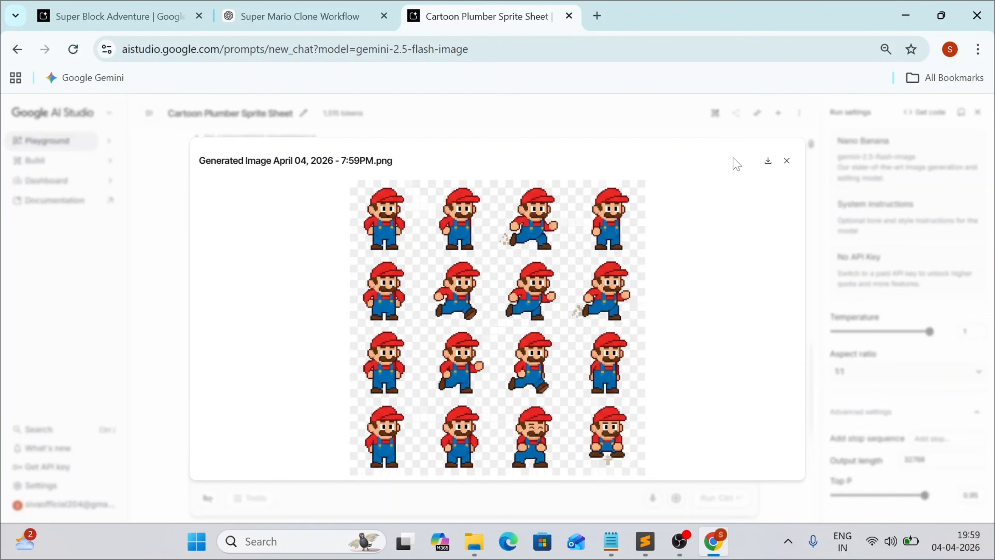
left_click(769, 161)
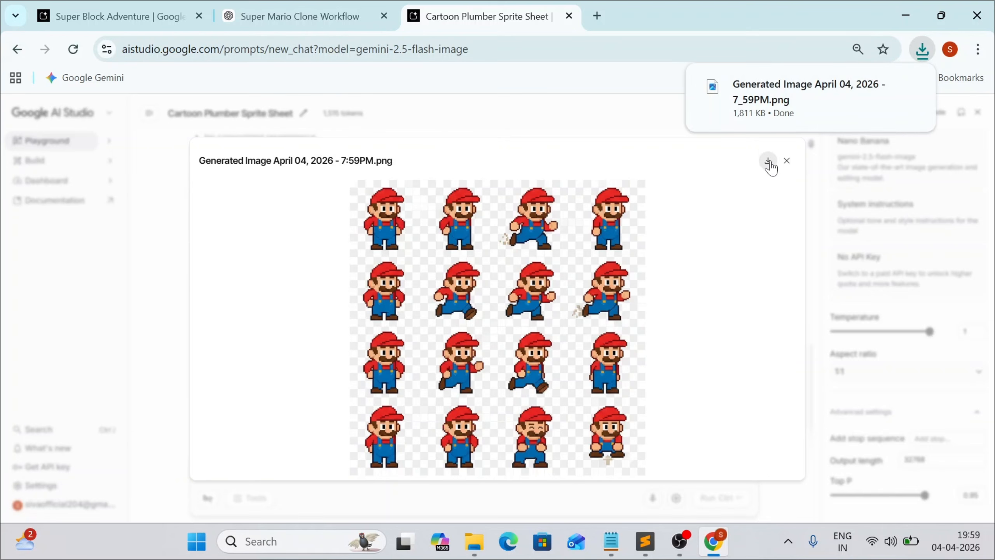
left_click(788, 162)
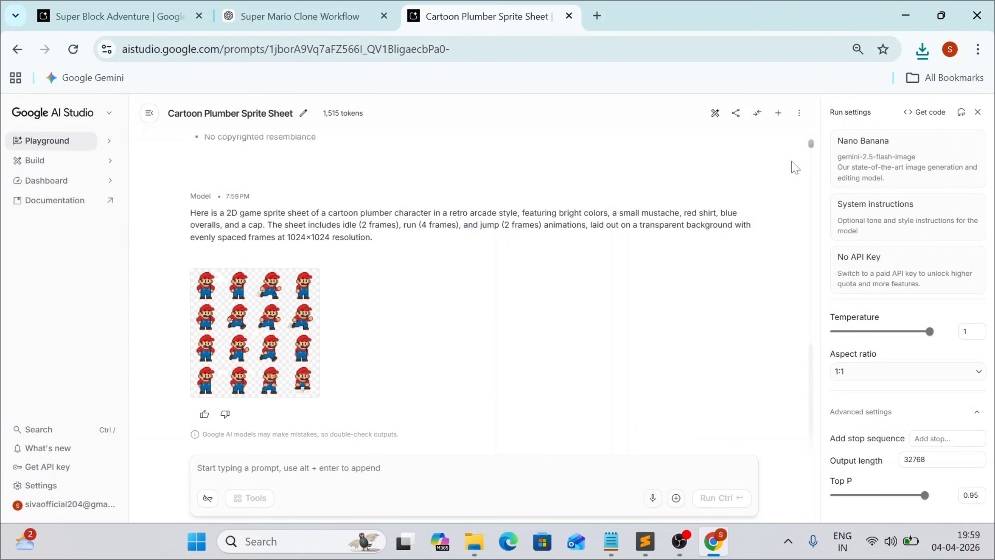
Switch to ChatGPT, find "PART 4 — ENEMY SPRITE GENERATION", and copy the "Prompt 4 — Enemy Sprite" text.
left_click(300, 16)
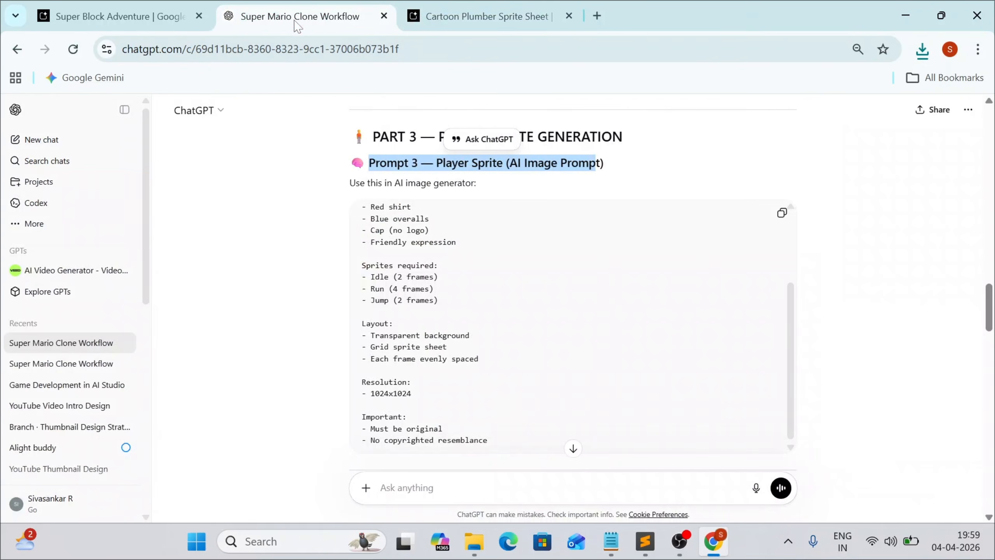
left_click(451, 28)
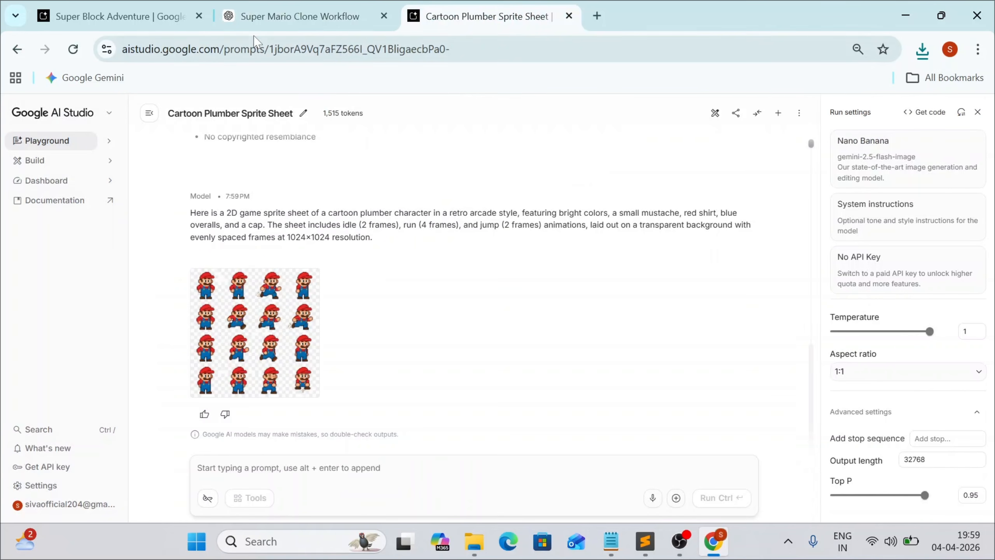
left_click(266, 18)
scroll(572, 314, "down", 6)
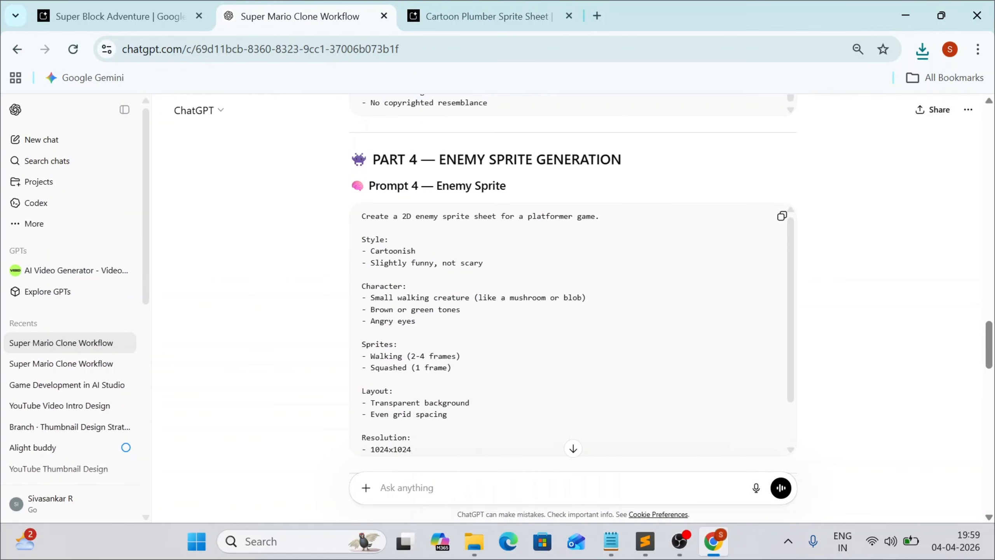
left_click_drag(372, 159, 631, 163)
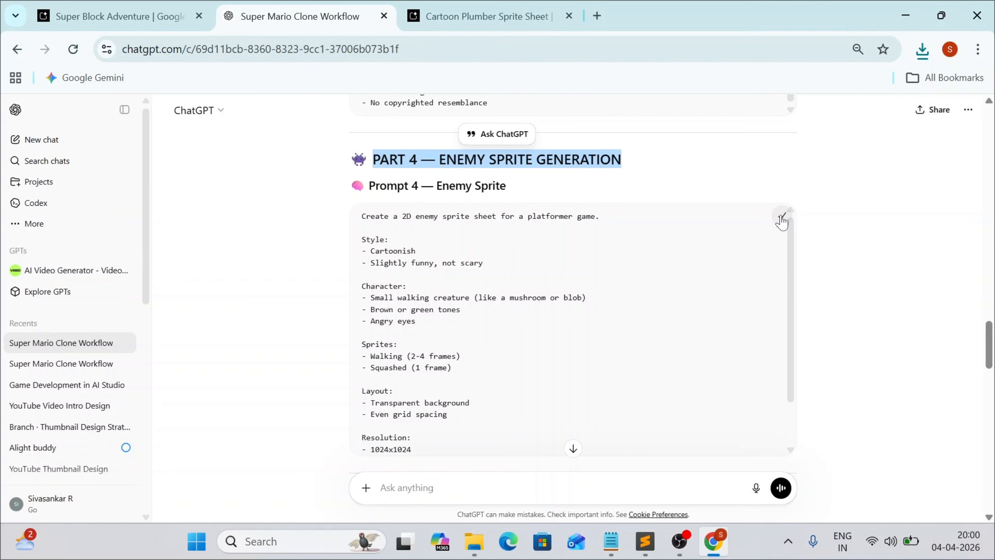
Switch back to the Google AI Studio playground, paste the enemy sprite prompt into the same chat, and run it.
left_click(509, 15)
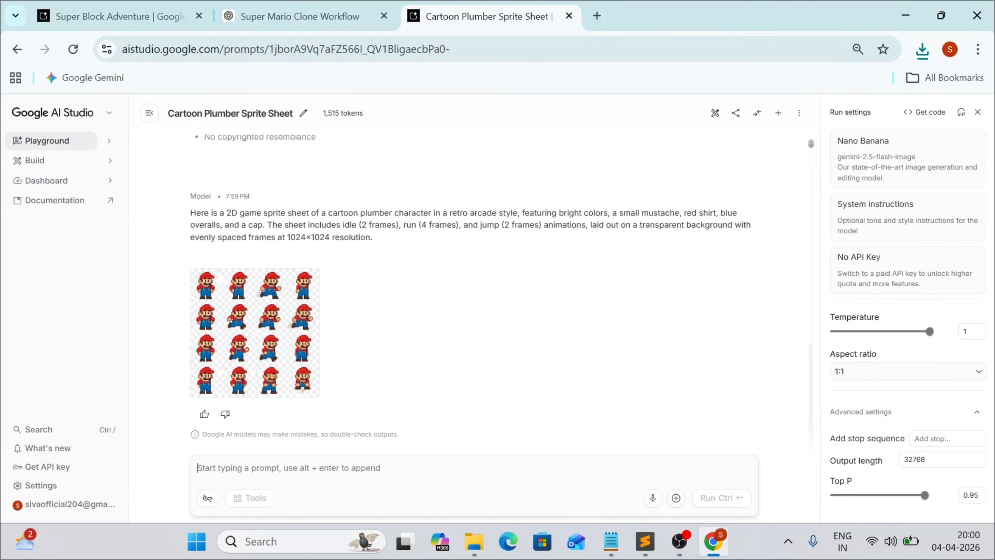
right_click(359, 468)
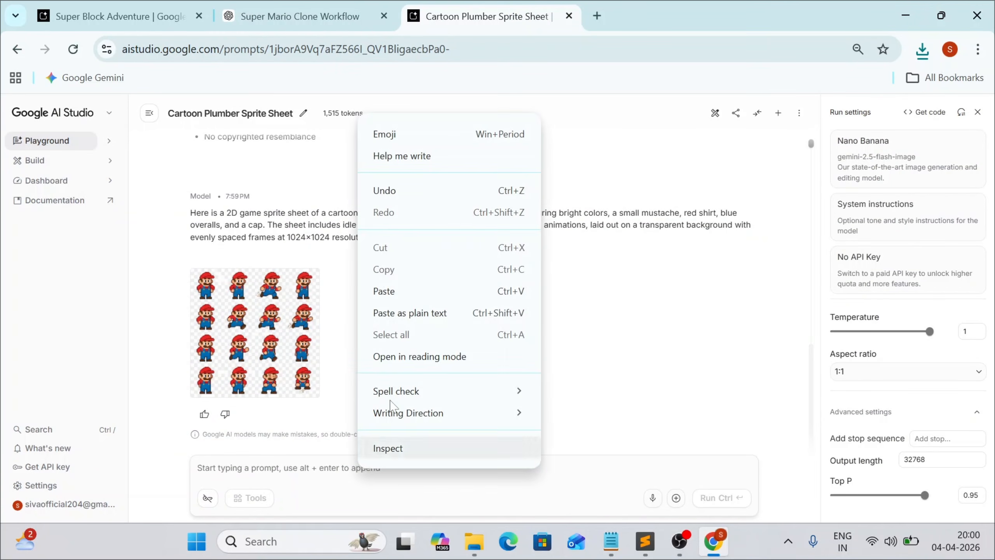
left_click(403, 292)
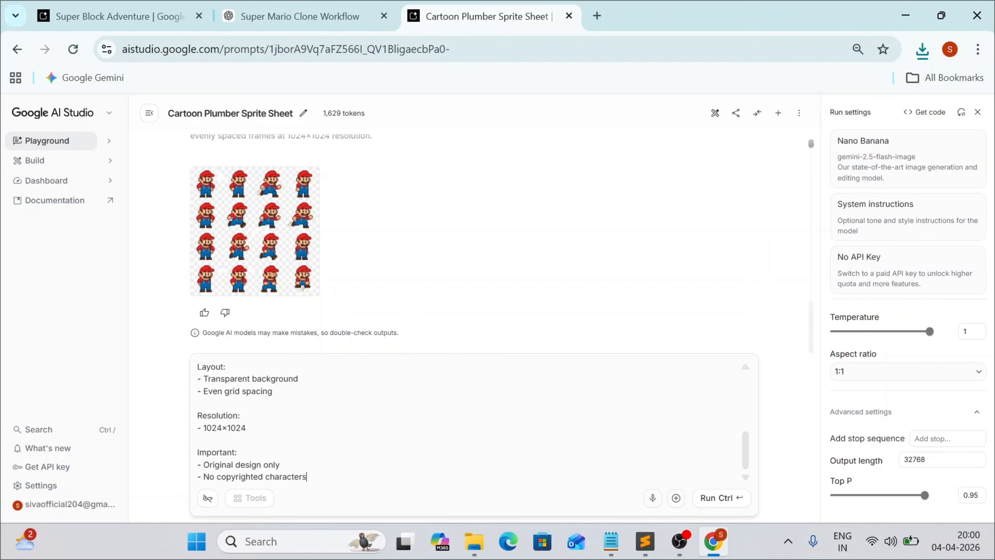
left_click_drag(236, 428, 208, 417)
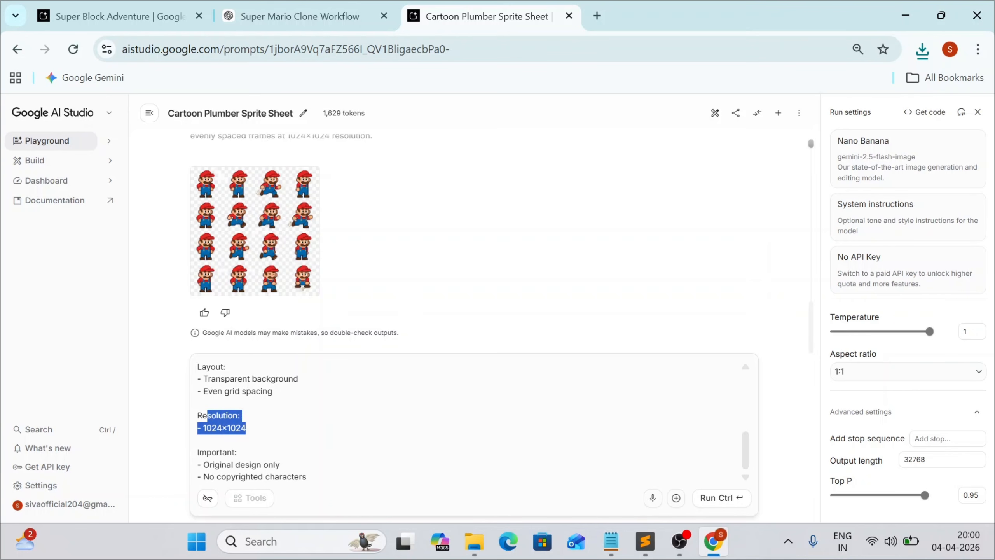
left_click(709, 498)
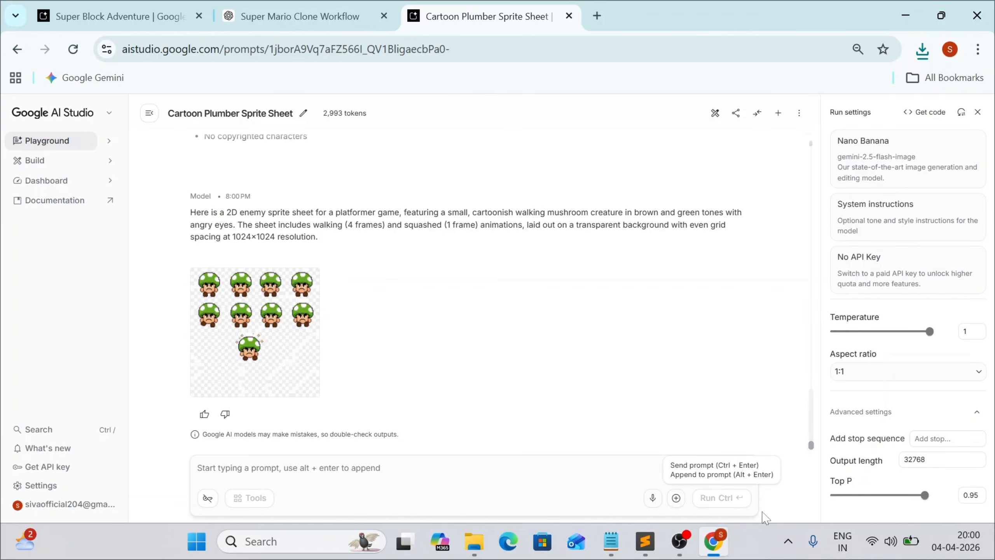
Open the generated mushroom enemy sprite sheet at full size, download it, and close the image viewer.
left_click(247, 328)
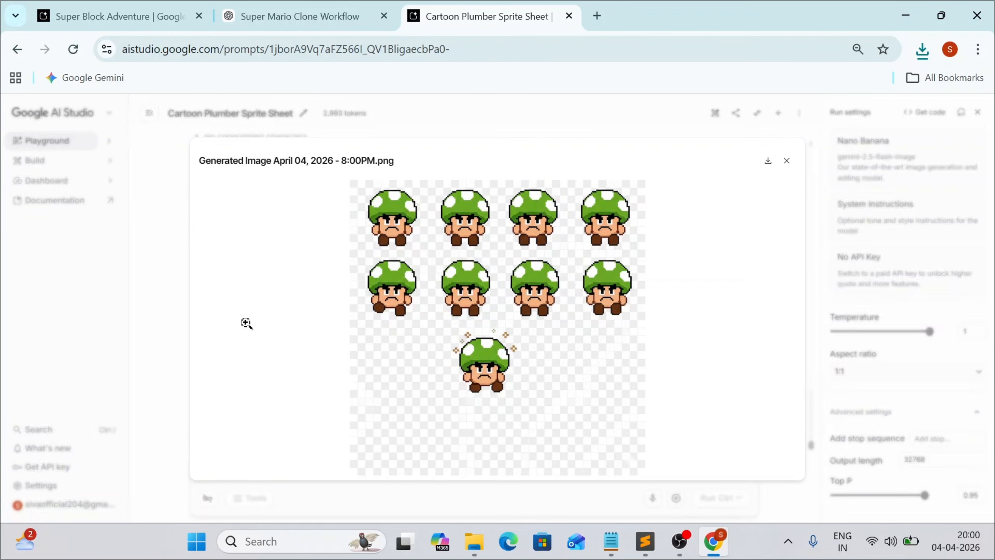
left_click(768, 166)
left_click(786, 163)
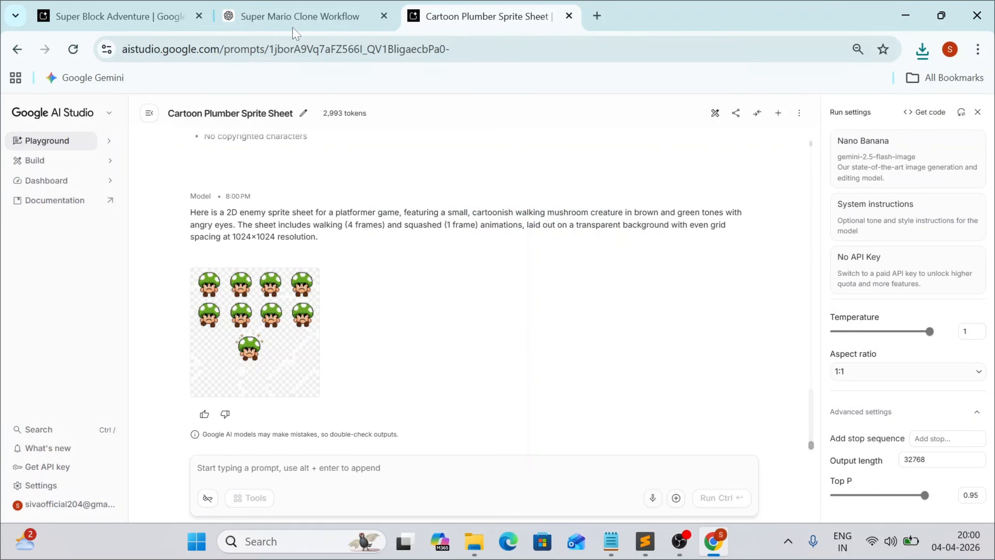
Find Part 5 in the ChatGPT conversation, and switch to the Downloads folder to inspect the downloaded plumber sprite sheet's background.
left_click(275, 15)
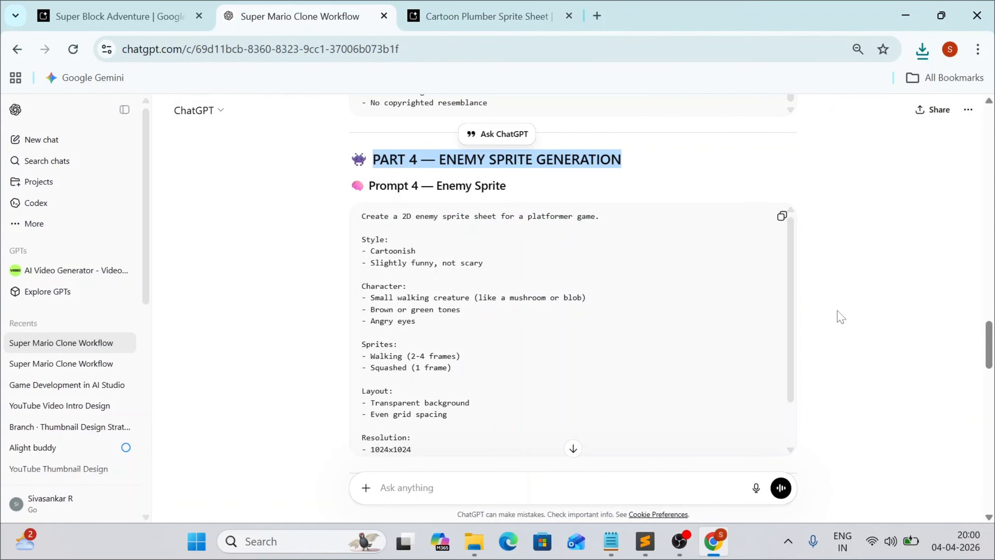
scroll(840, 316, "down", 6)
left_click(474, 542)
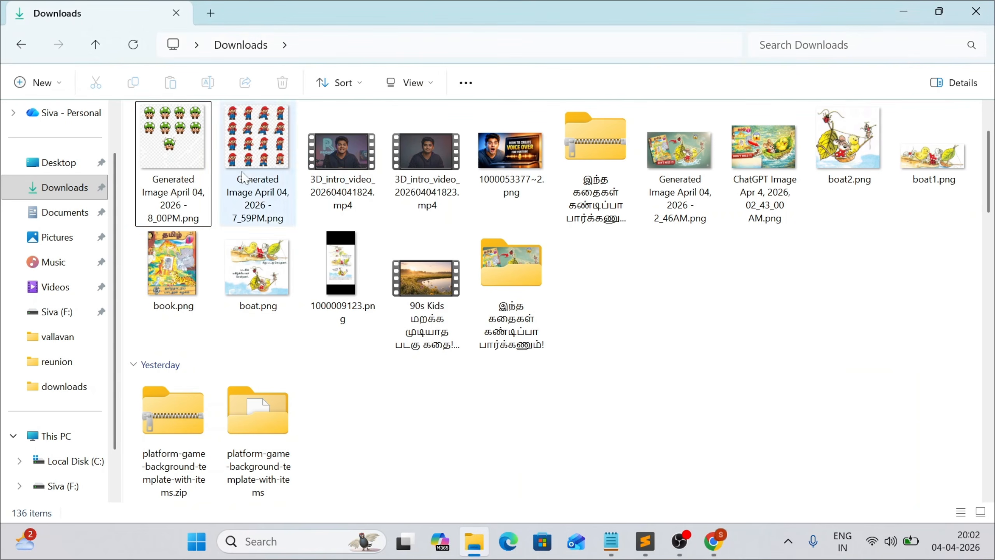
left_click(256, 160)
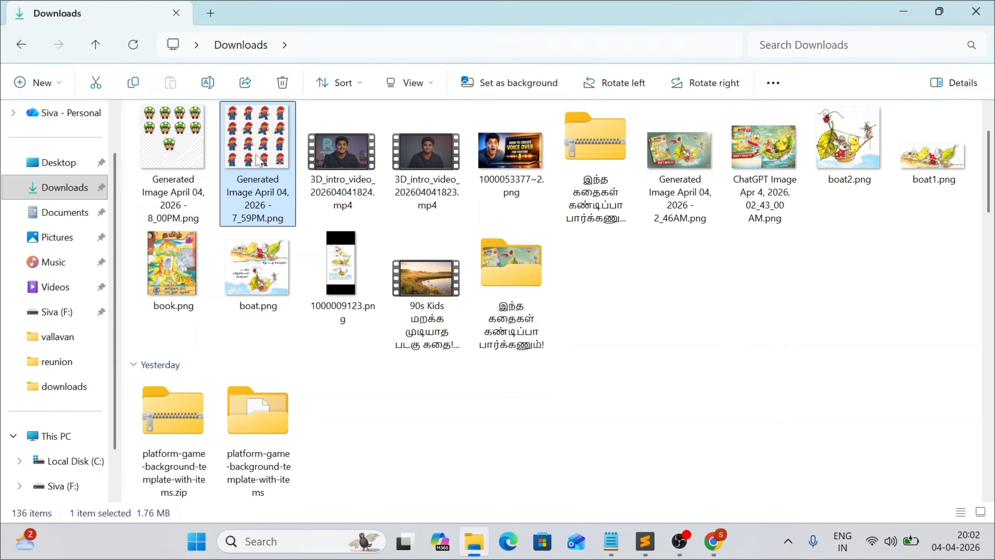
double_click(257, 161)
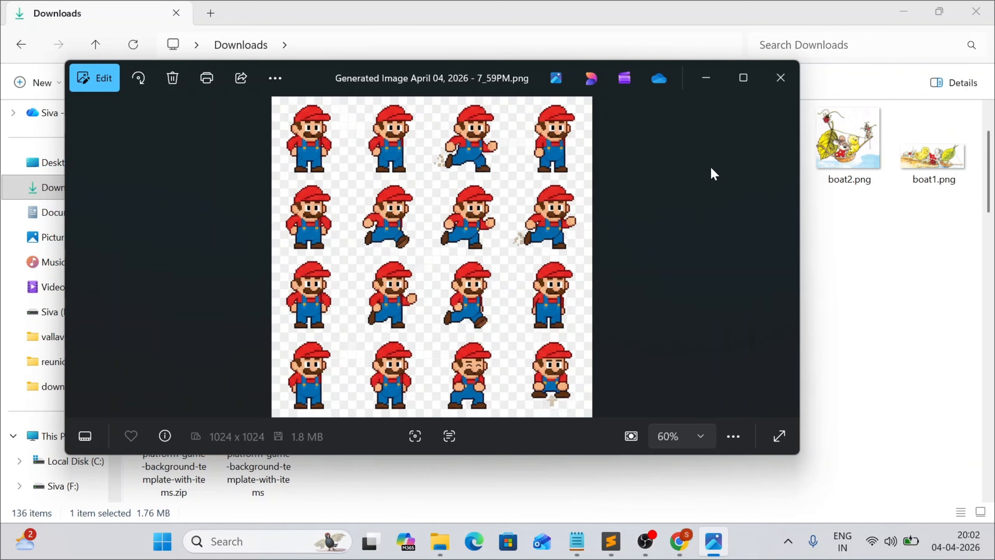
left_click(786, 92)
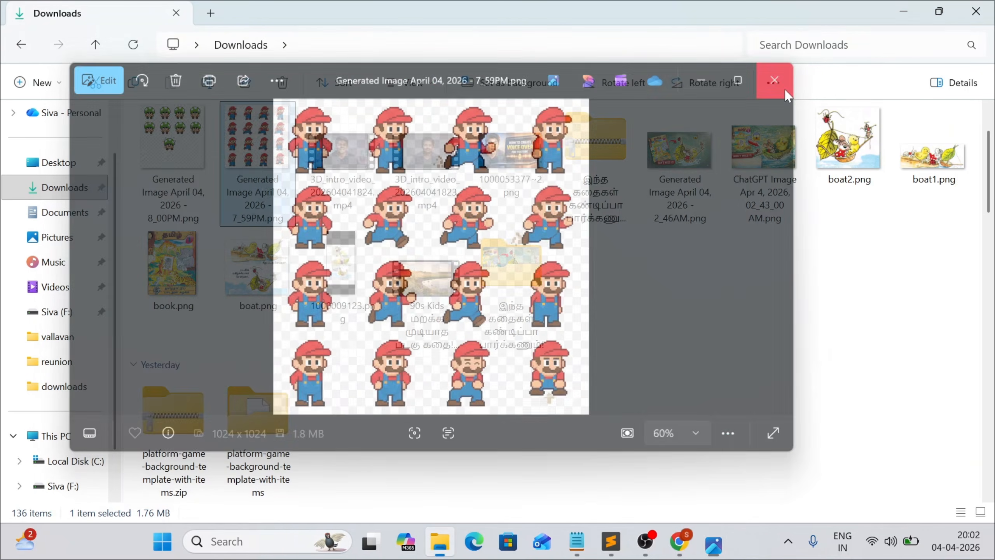
In a new browser tab, search for "bg remove online free" and load the 8_00PM mushroom sprite sheet into the iLoveIMG background remover.
left_click(714, 543)
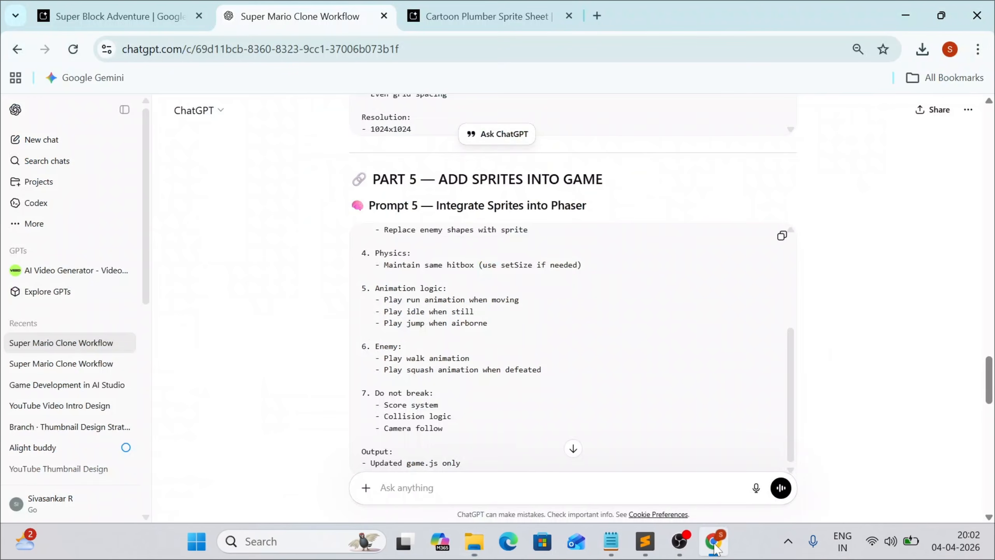
left_click(594, 24)
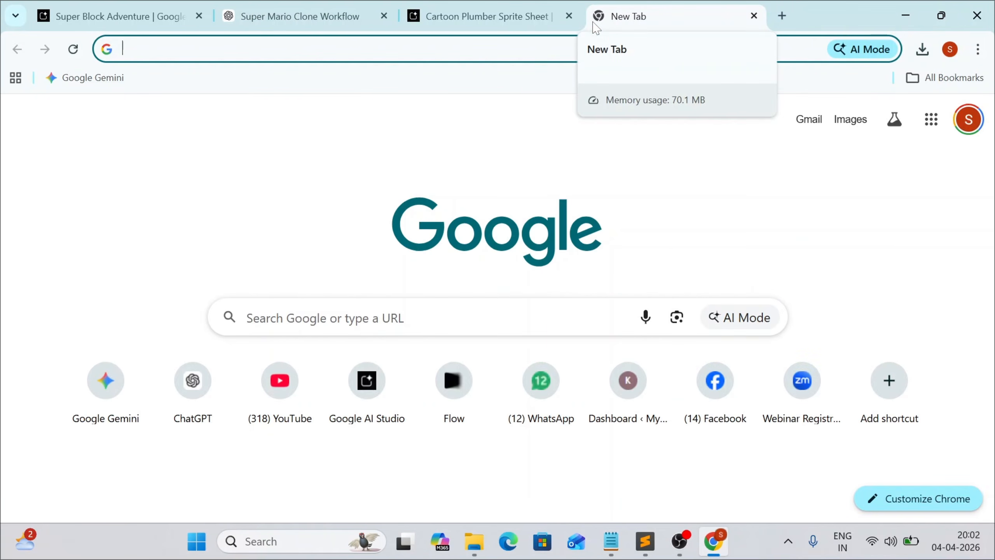
type("bg")
key("Right")
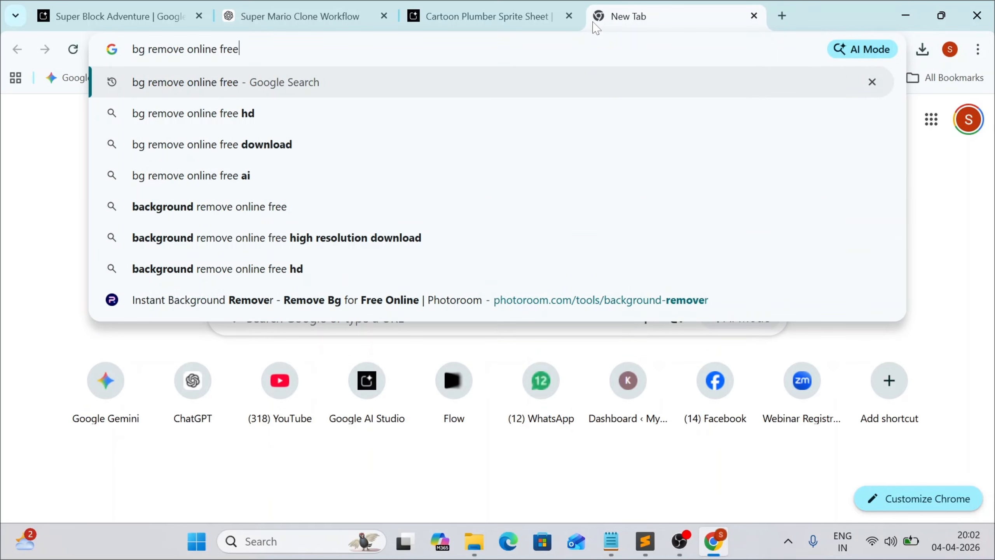
key("Return")
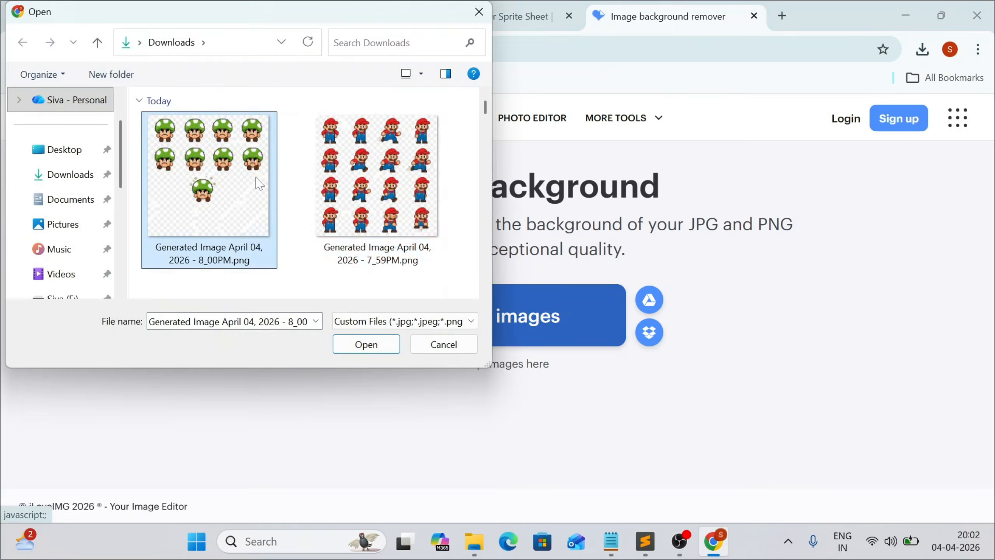
left_click(372, 345)
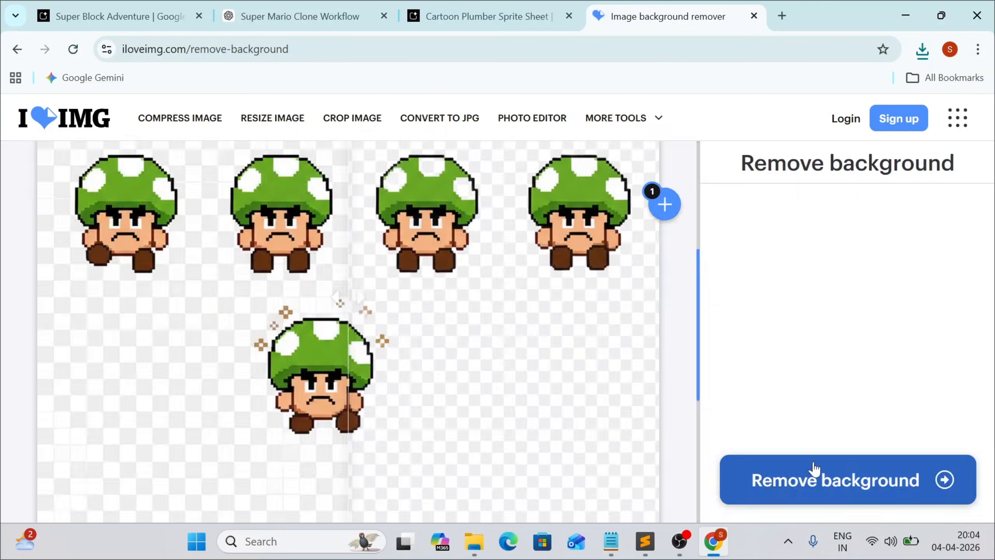
Switch to the Downloads folder and inspect the background-removed plumber sprite sheet in the image viewer.
key("alt+Tab")
left_click(240, 175)
double_click(239, 175)
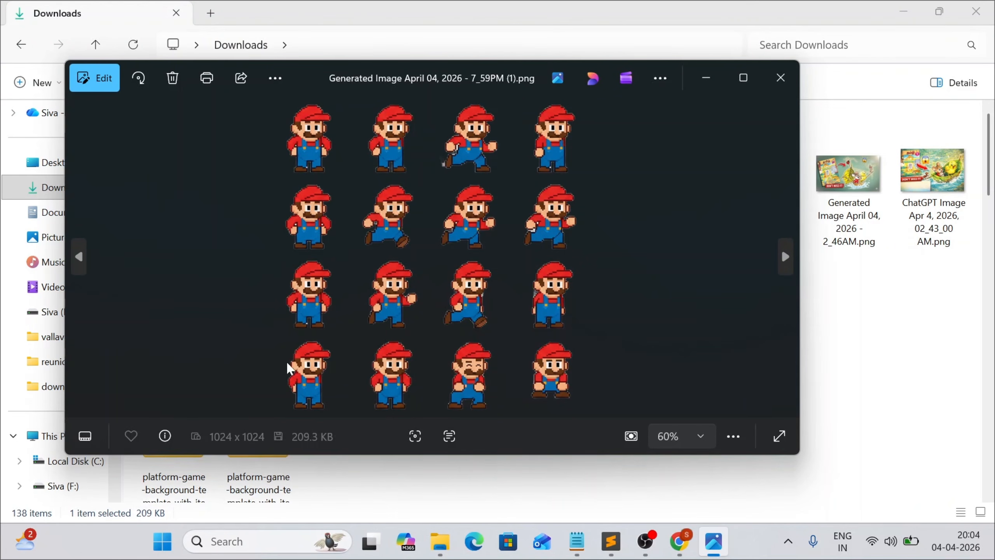
left_click(779, 79)
Rename the background-removed plumber sprite sheet as player.png.
right_click(283, 196)
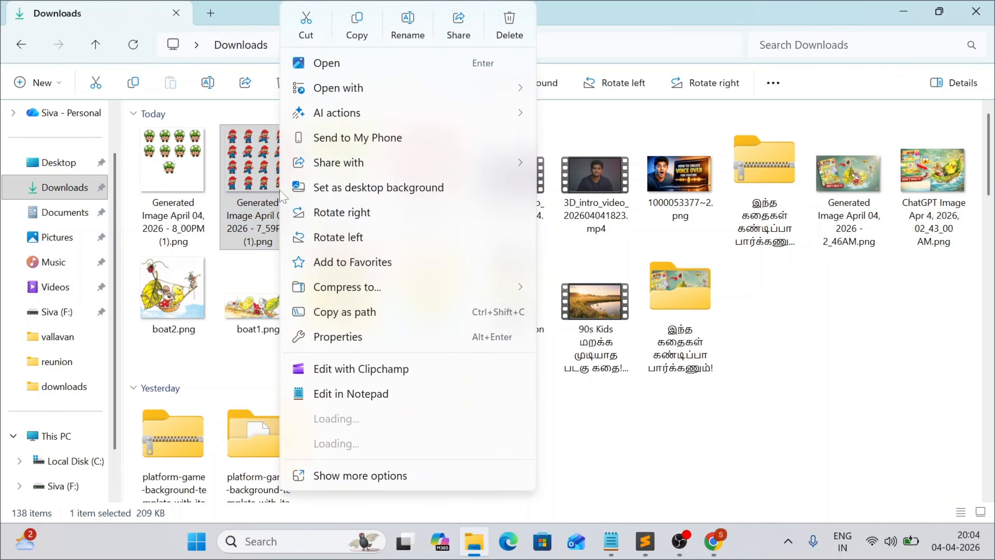
left_click(407, 29)
type("playe")
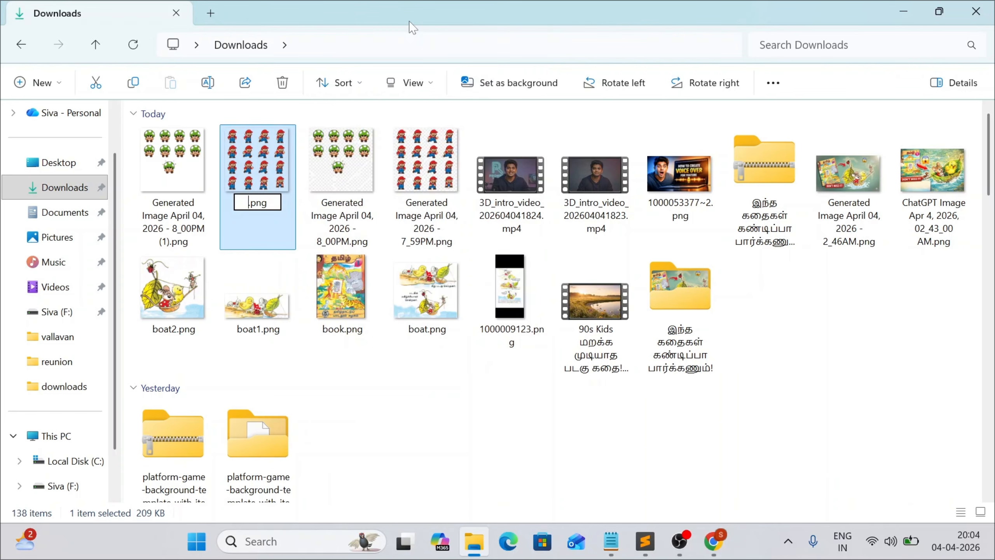
type("r")
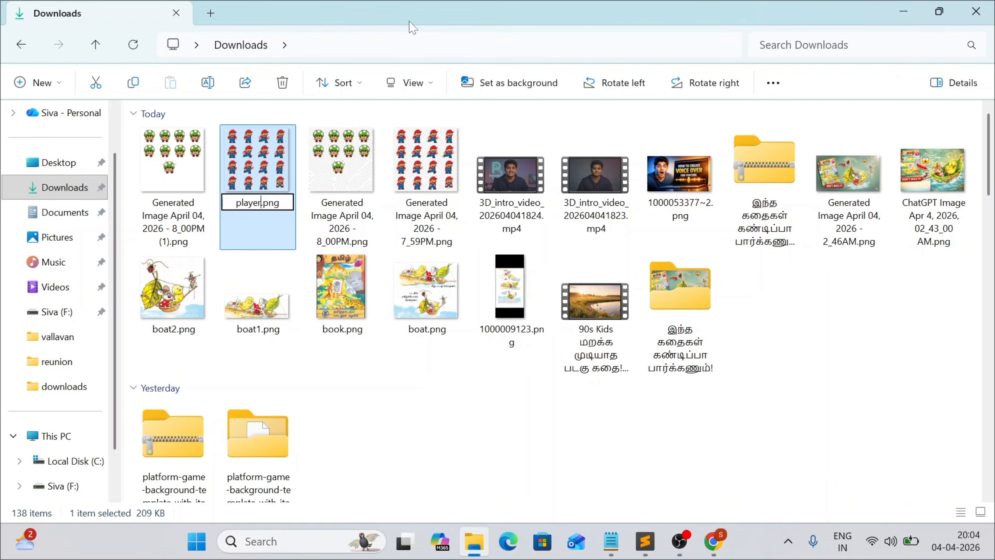
key("Return")
Rename the background-removed mushroom sprite sheet as enemy.png.
right_click(171, 153)
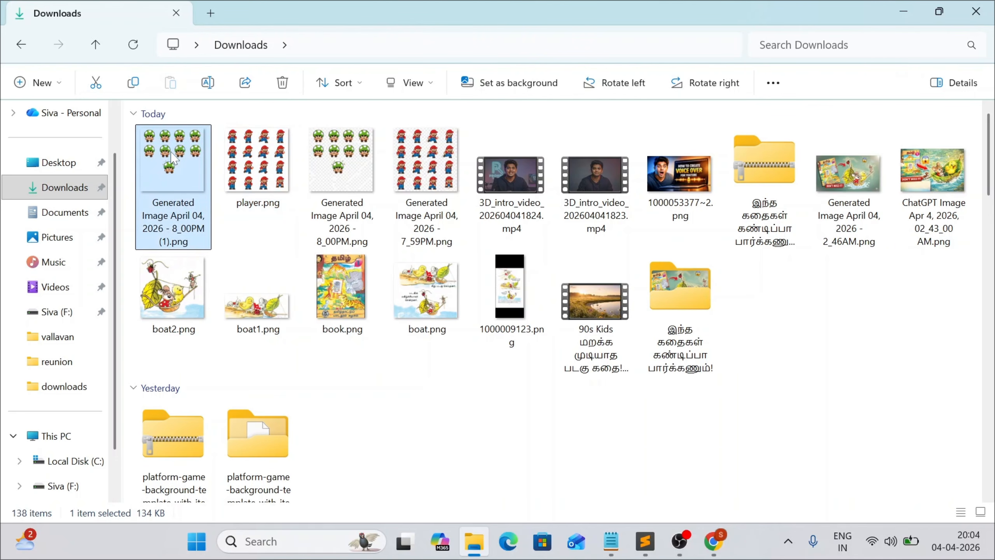
left_click(298, 25)
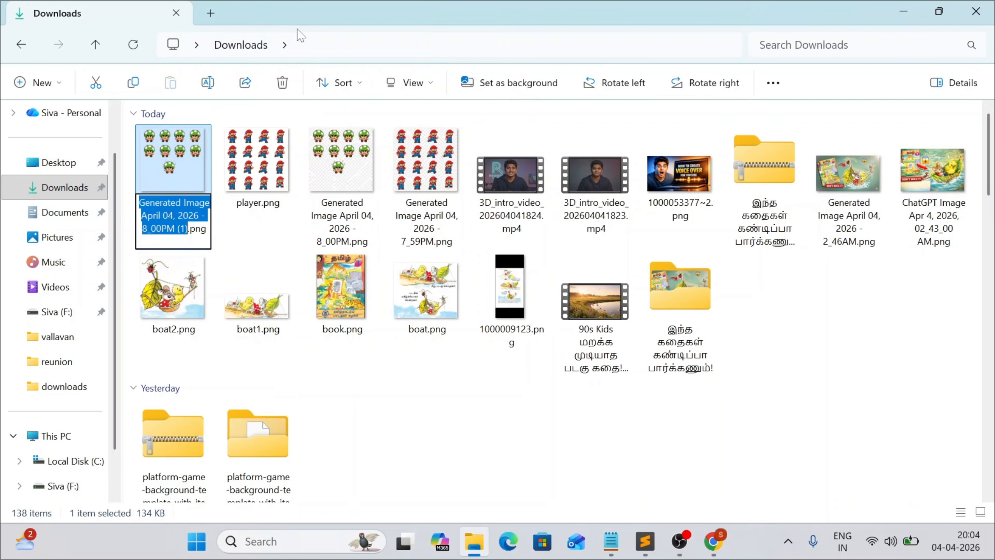
type("enemy")
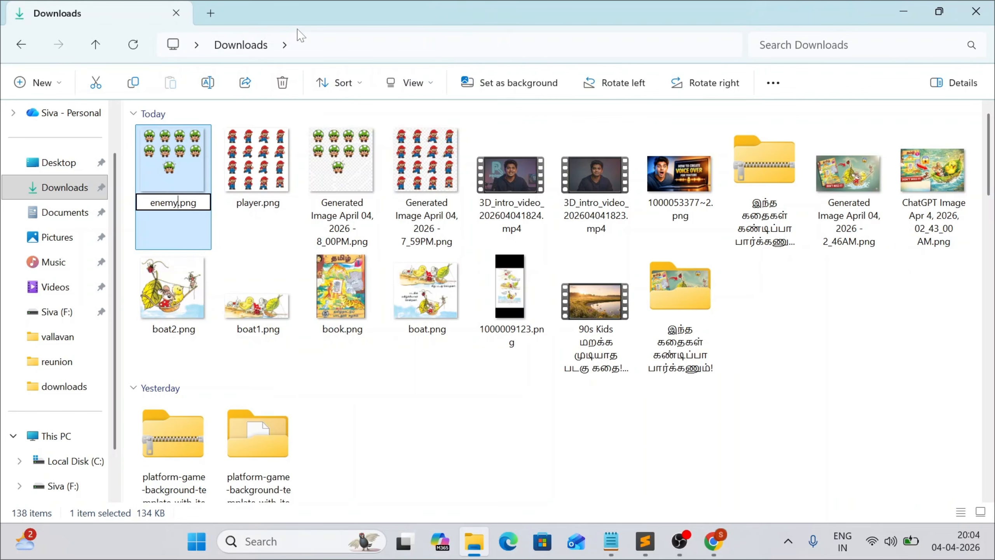
key("Return")
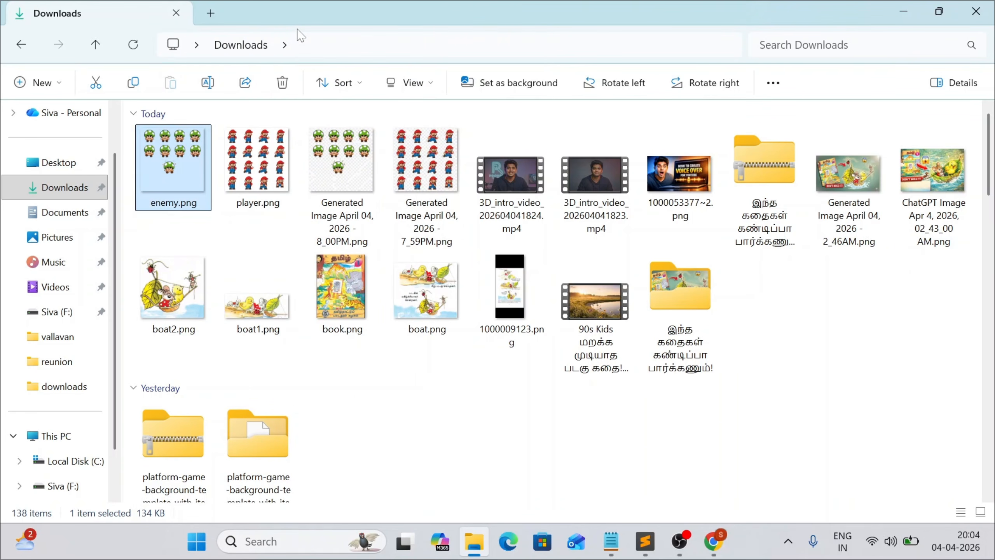
Switch to ChatGPT and copy the "Prompt 5 — Integrate Sprites into Phaser" text under "PART 5 — ADD SPRITES INTO GAME".
left_click(713, 541)
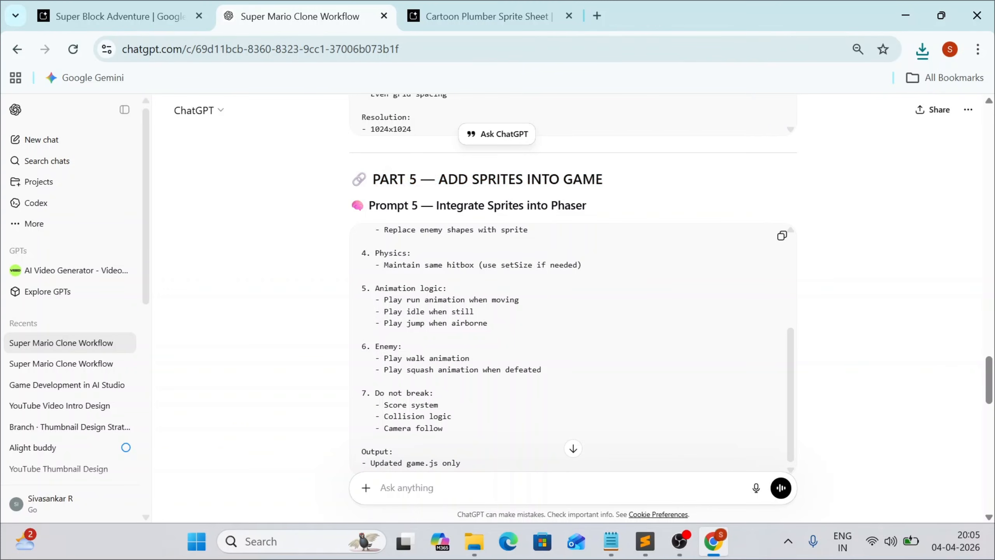
left_click_drag(373, 179, 611, 183)
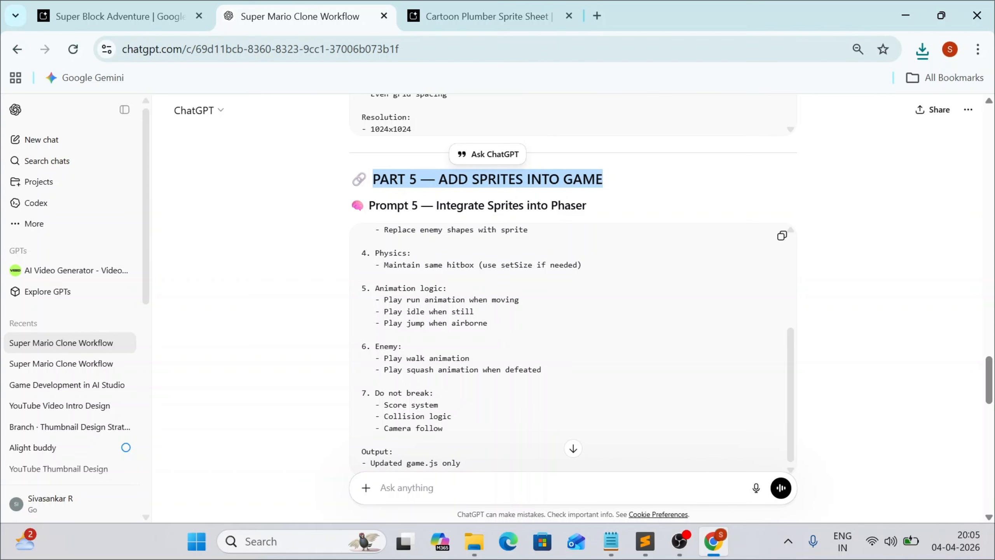
left_click(782, 237)
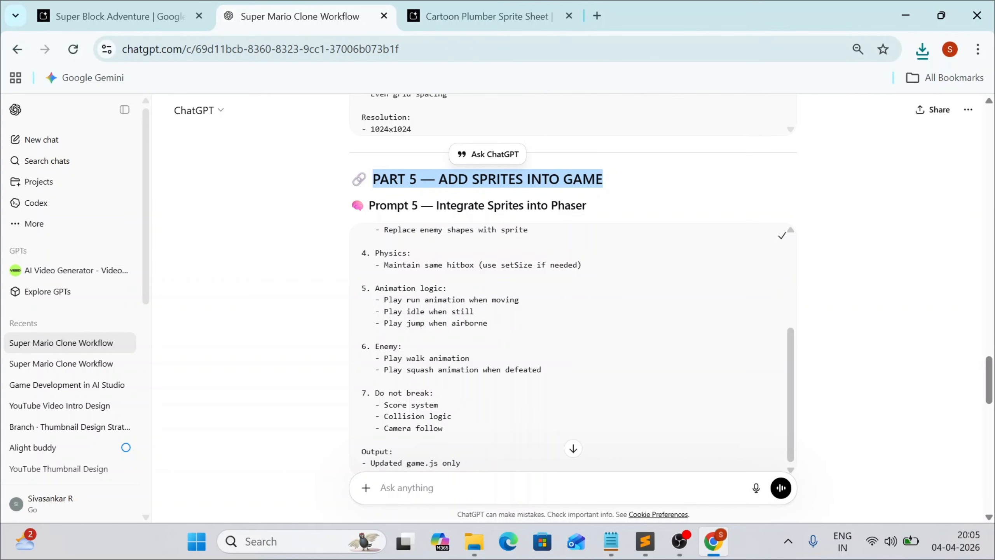
Paste the sprite integration prompt into the Super Block Adventure chat in Google AI Studio and add "1024×1024" after "Load assets:".
left_click(106, 19)
left_click(70, 477)
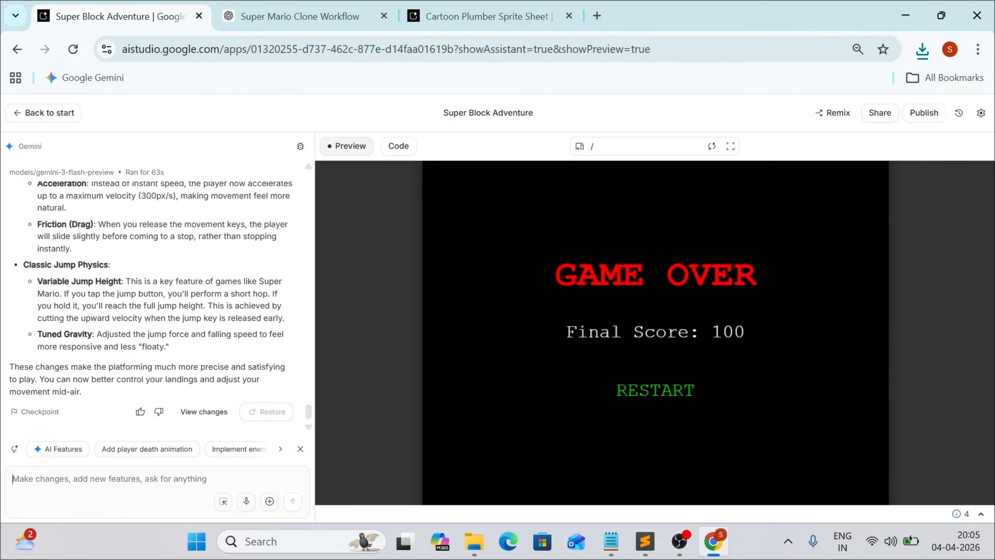
key("ctrl+v")
scroll(152, 423, "up", 10)
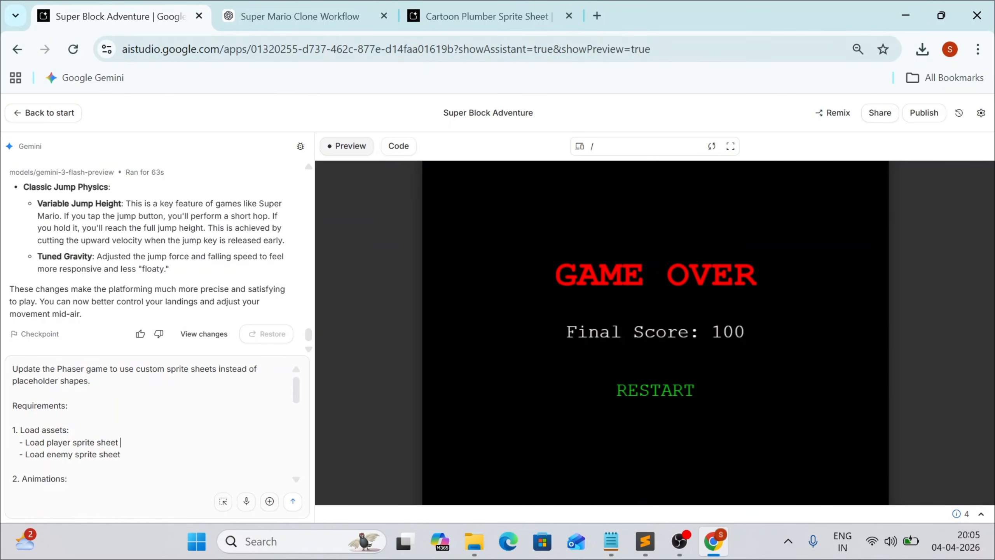
left_click_drag(122, 454, 12, 430)
left_click(137, 443)
scroll(153, 423, "down", 6)
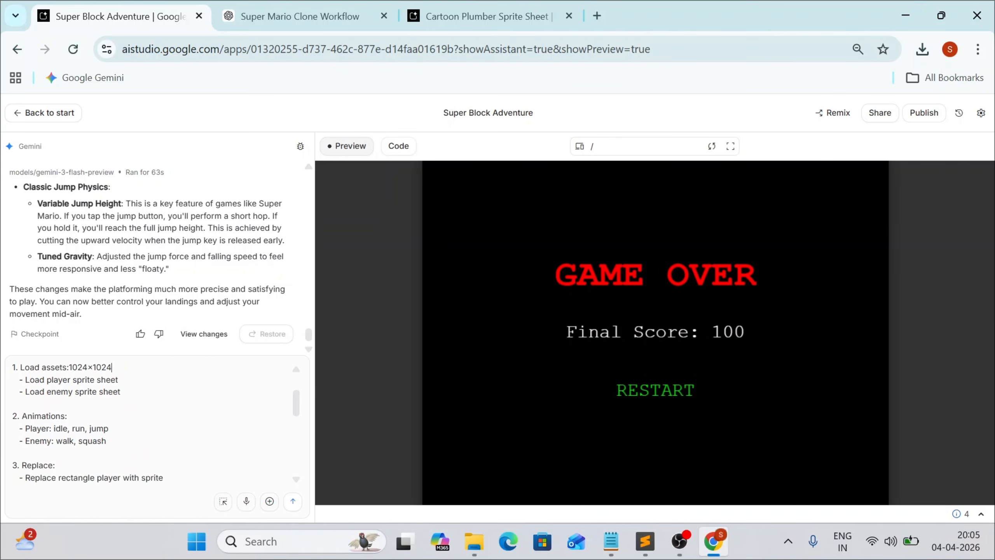
Attach enemy.png and player.png from the Downloads folder to the sprite integration prompt.
left_click(270, 502)
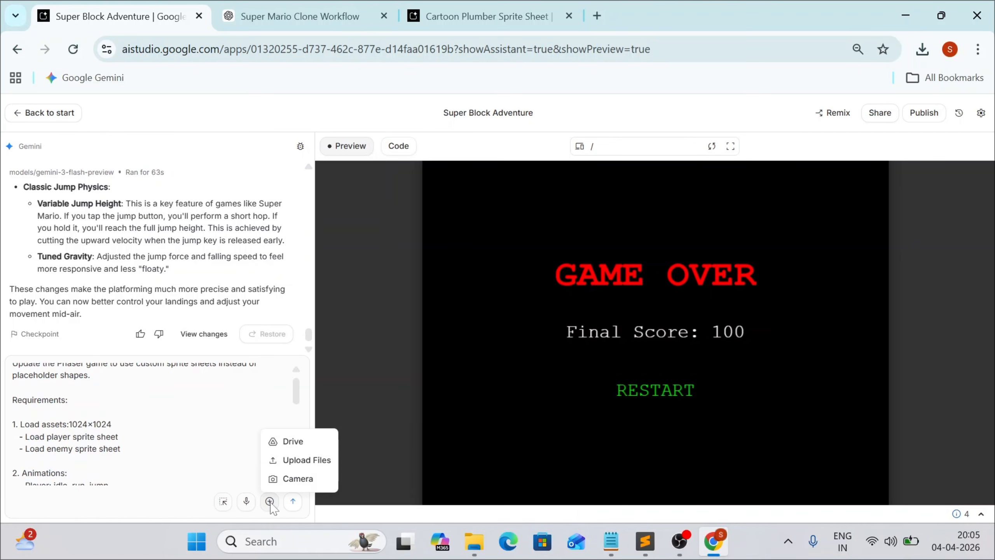
left_click(308, 460)
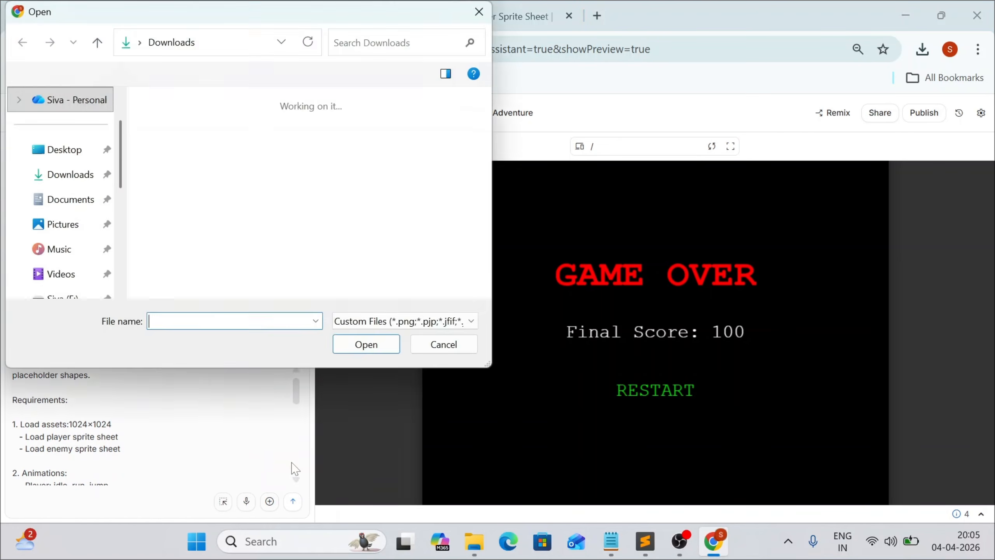
left_click(207, 204)
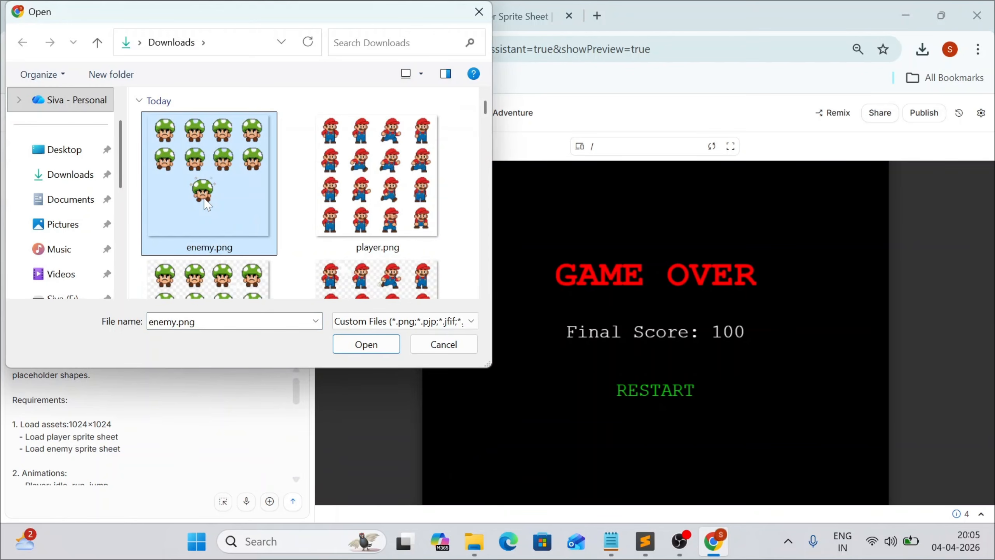
key("shift+Right")
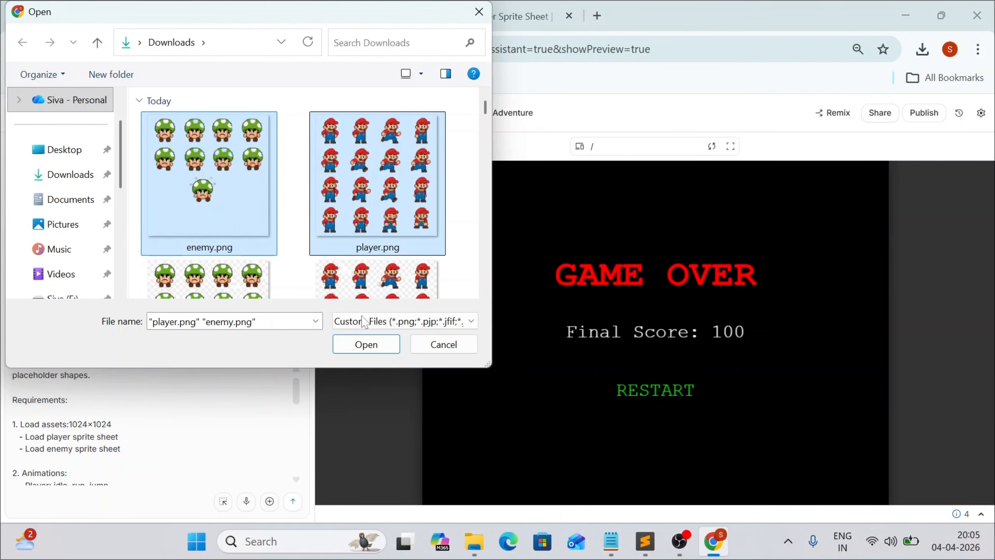
left_click(365, 345)
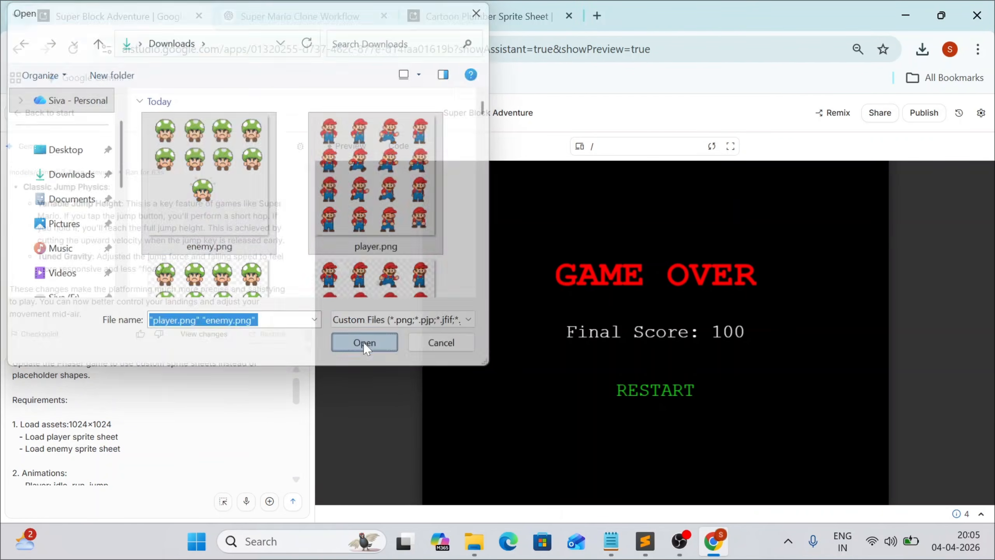
Submit the sprite integration prompt with its attachments and start the updated game in the preview to test it.
scroll(157, 392, "down", 5)
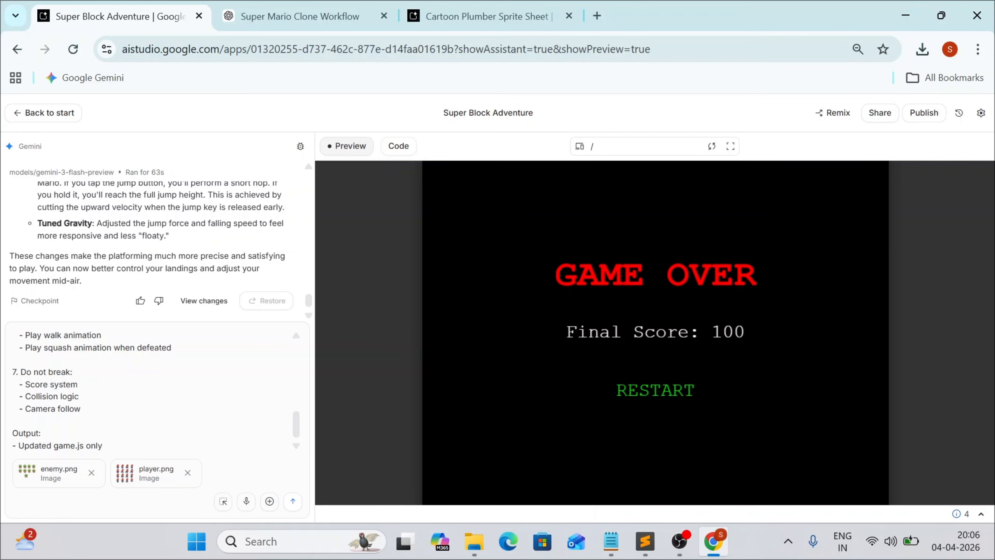
left_click(294, 502)
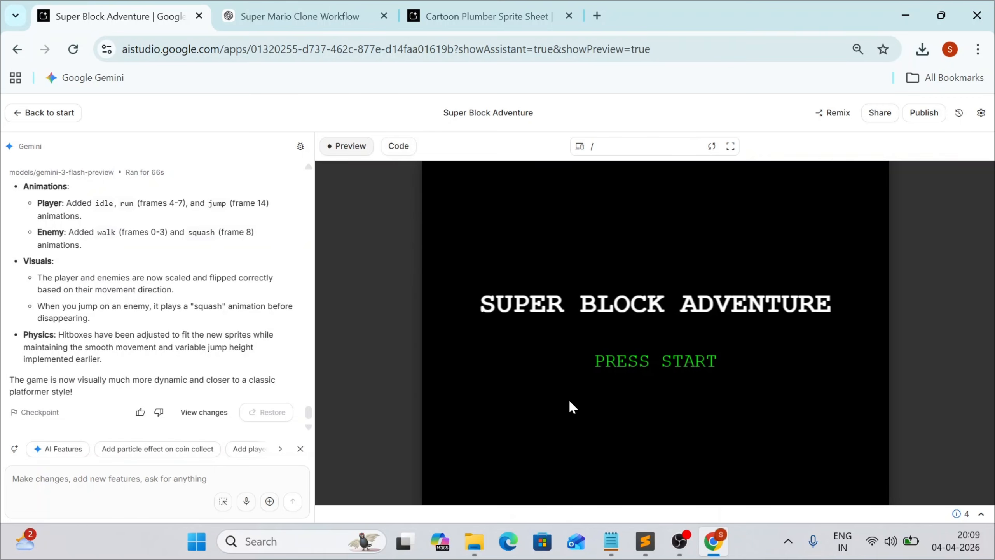
left_click(633, 359)
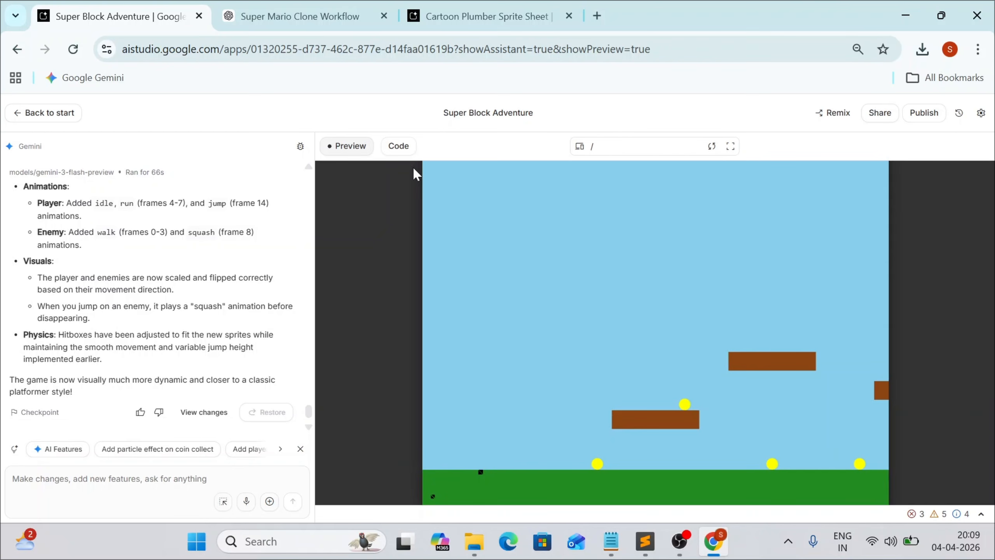
Upload player.png and enemy.png from Downloads to the project's code files, save the changes and check both uploaded images.
left_click(397, 154)
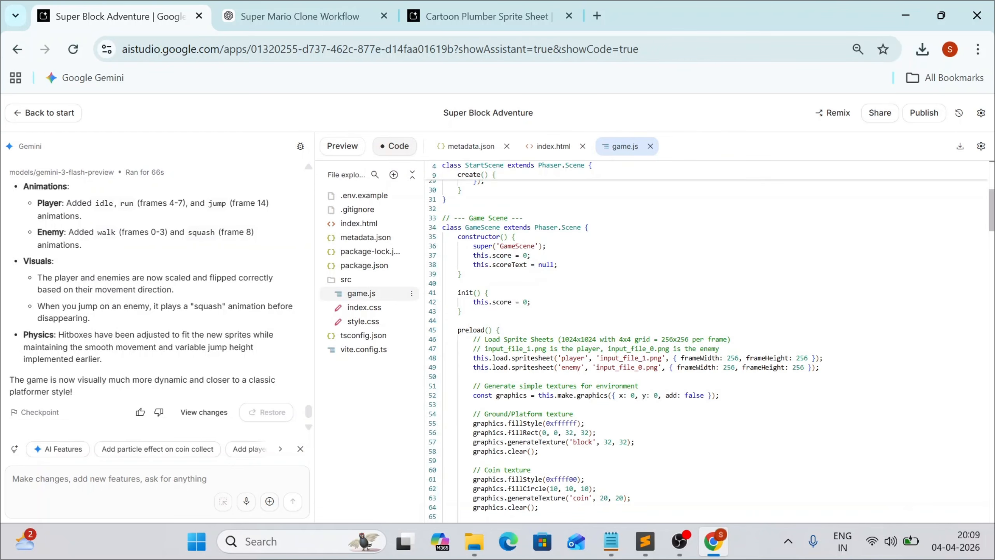
left_click(394, 175)
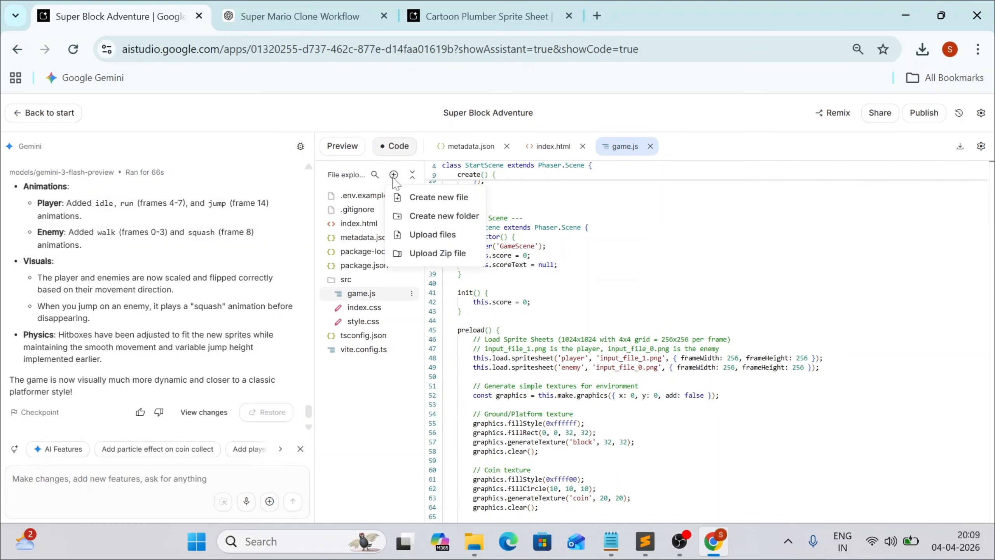
left_click(453, 238)
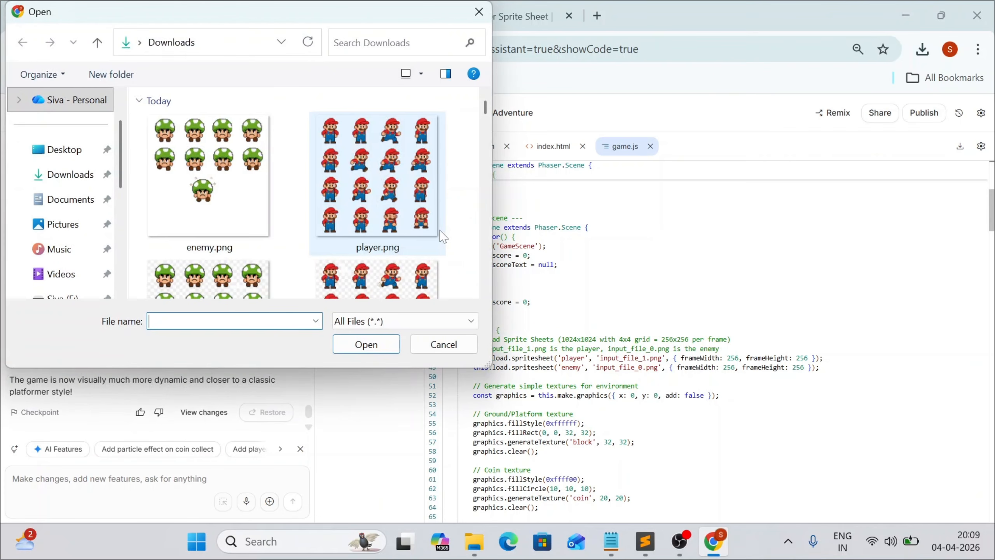
left_click(251, 171)
key("shift+Right")
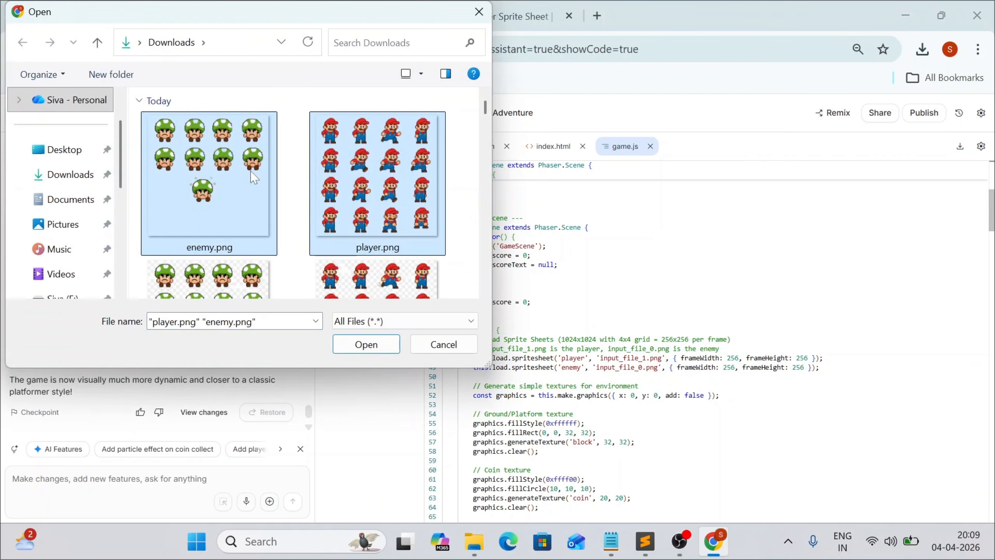
left_click(373, 346)
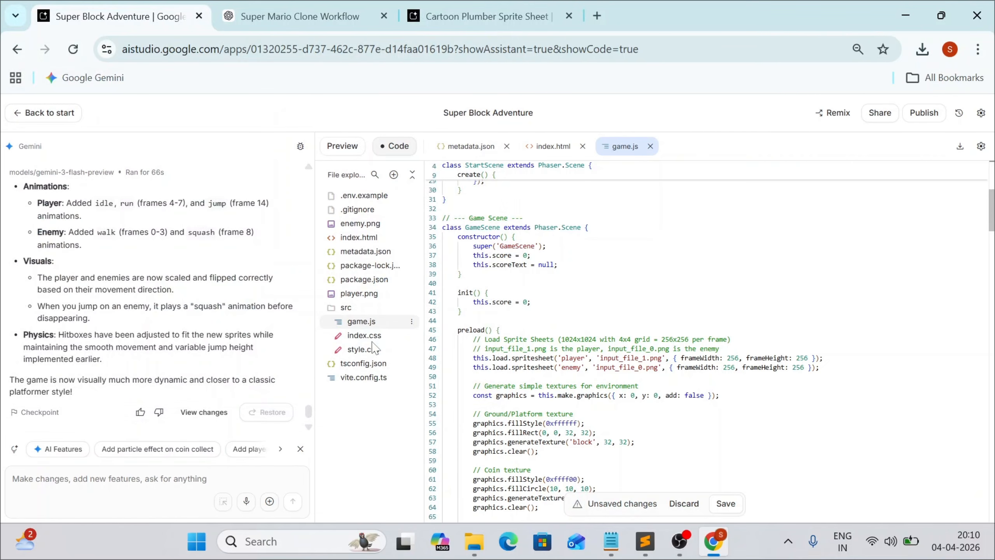
left_click(728, 505)
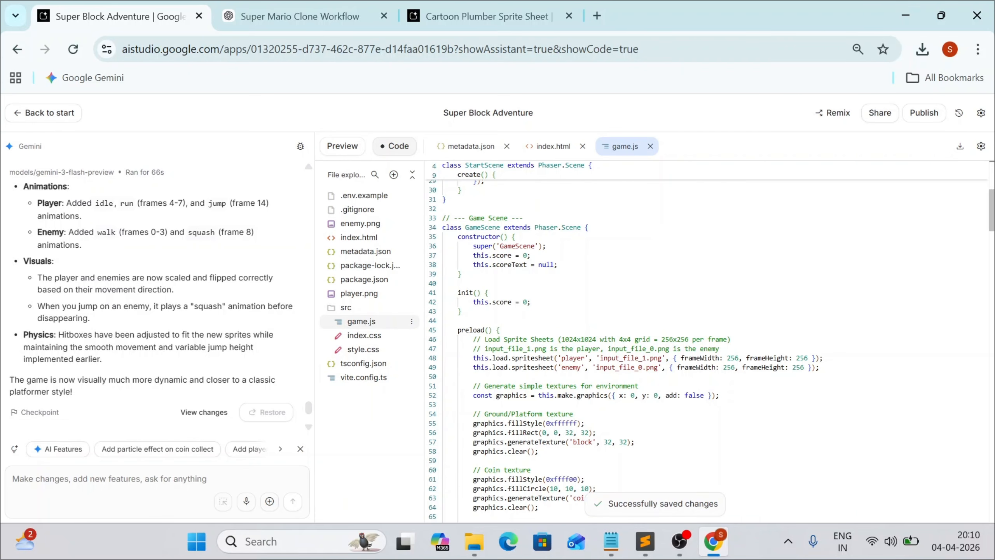
left_click(362, 297)
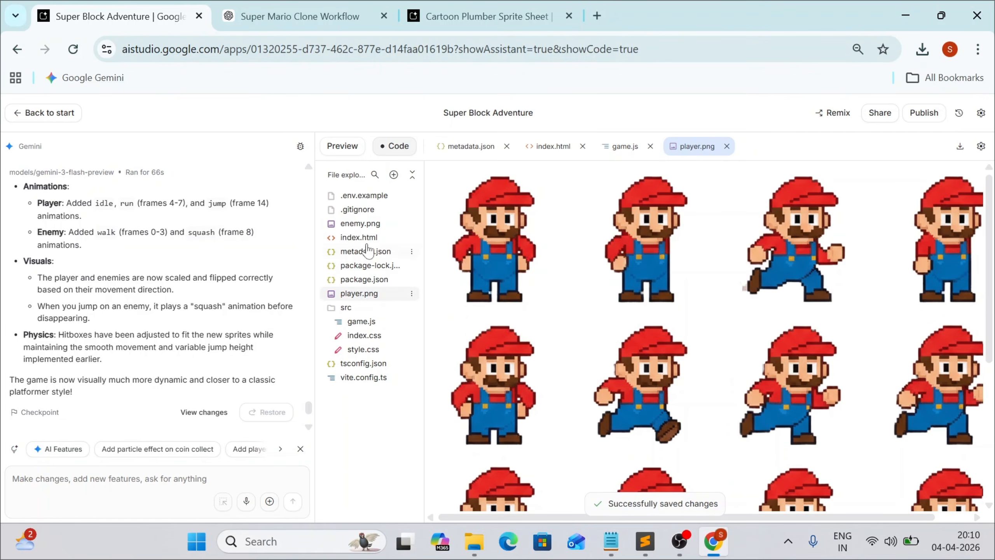
left_click(357, 225)
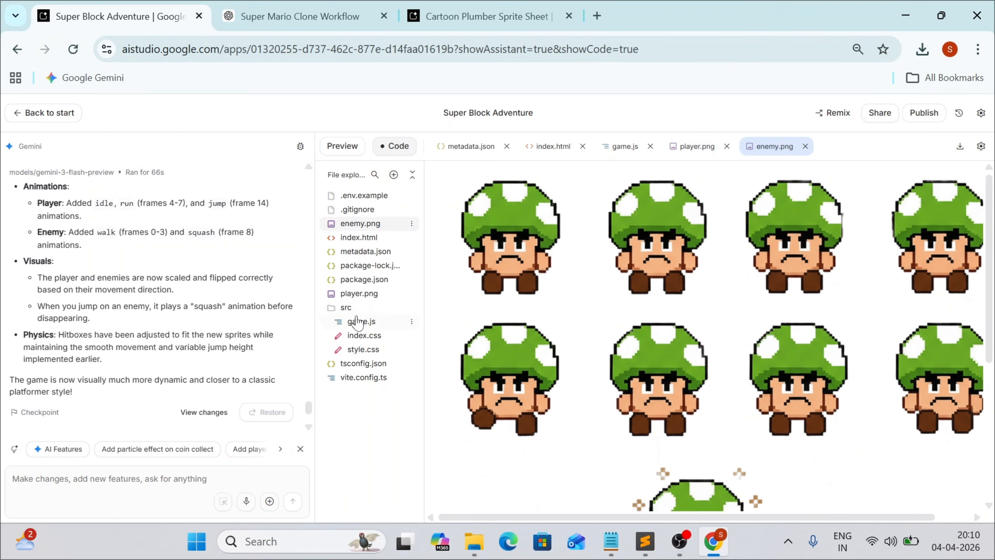
In game.js, change the file loaded for the 'player' spritesheet in preload() to 'player.png'.
left_click(360, 322)
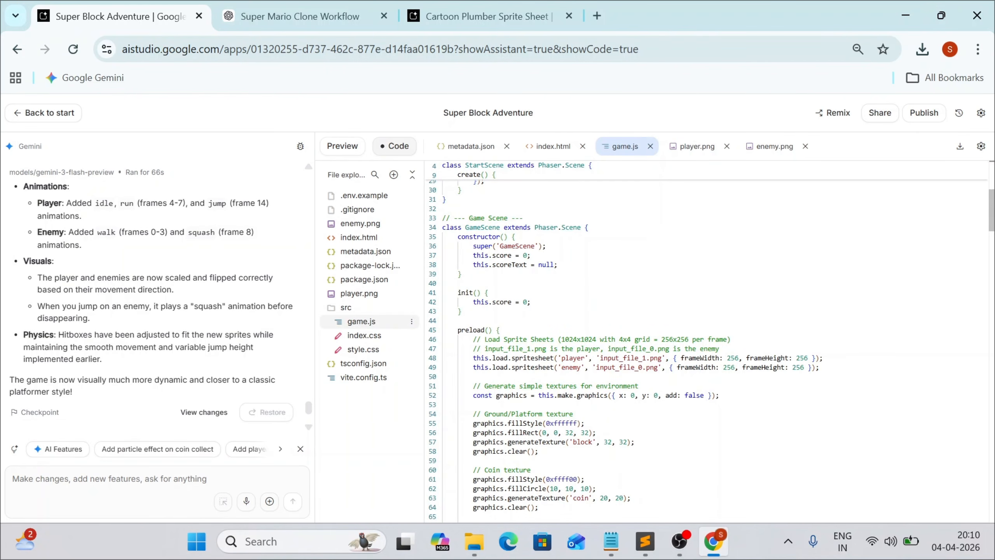
left_click_drag(662, 358, 601, 358)
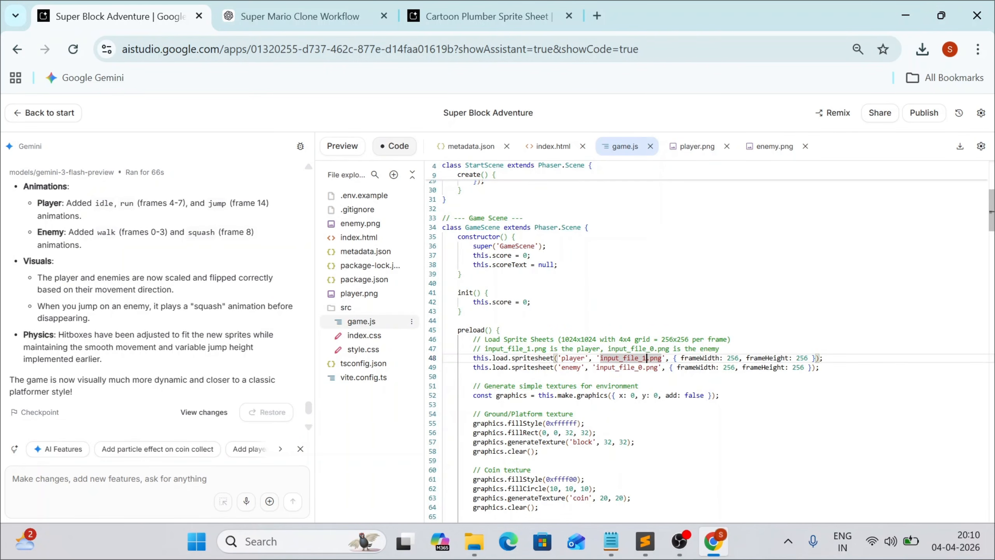
key("BackSpace")
key("BackSpace")
key("BackSpace")
key("BackSpace")
key("BackSpace")
key("BackSpace")
key("BackSpace")
key("BackSpace")
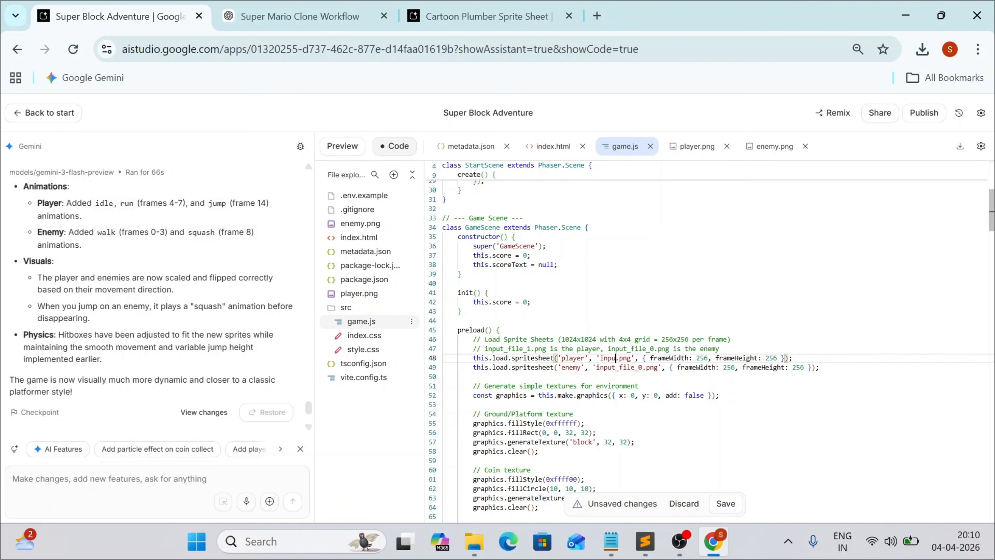
key("BackSpace")
key("BackSpace")
key("BackSpace")
key("BackSpace")
type("pl")
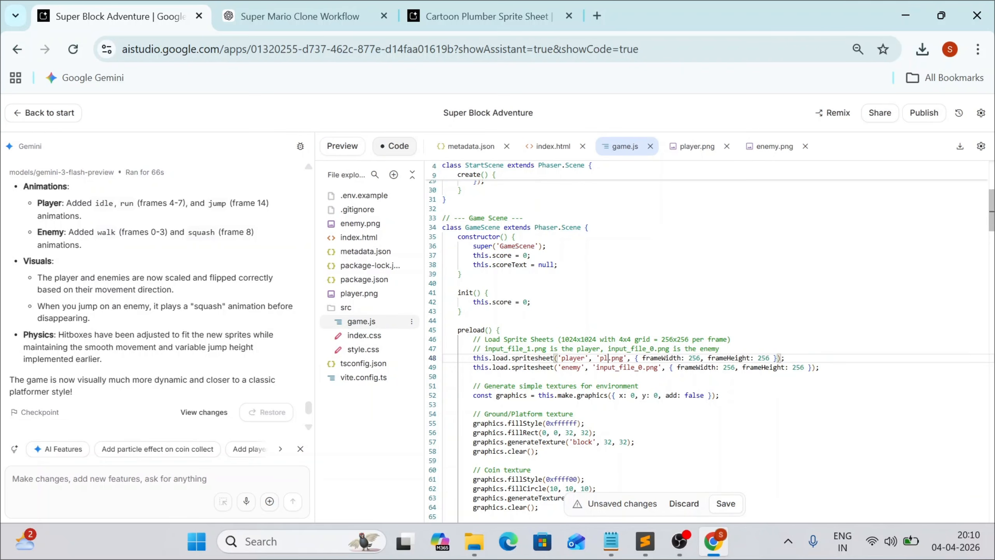
type("ayer")
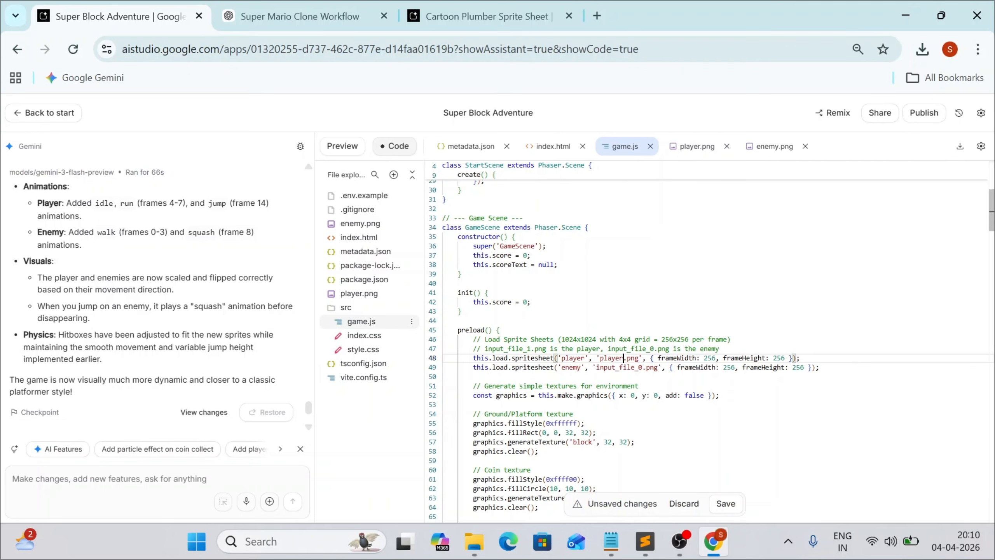
Change the file loaded for the 'enemy' spritesheet in preload() to 'enemy.png' and save game.js.
left_click(643, 368)
key("BackSpace")
key("BackSpace")
key("BackSpace")
key("BackSpace")
key("BackSpace")
key("BackSpace")
key("BackSpace")
key("BackSpace")
key("BackSpace")
key("BackSpace")
key("BackSpace")
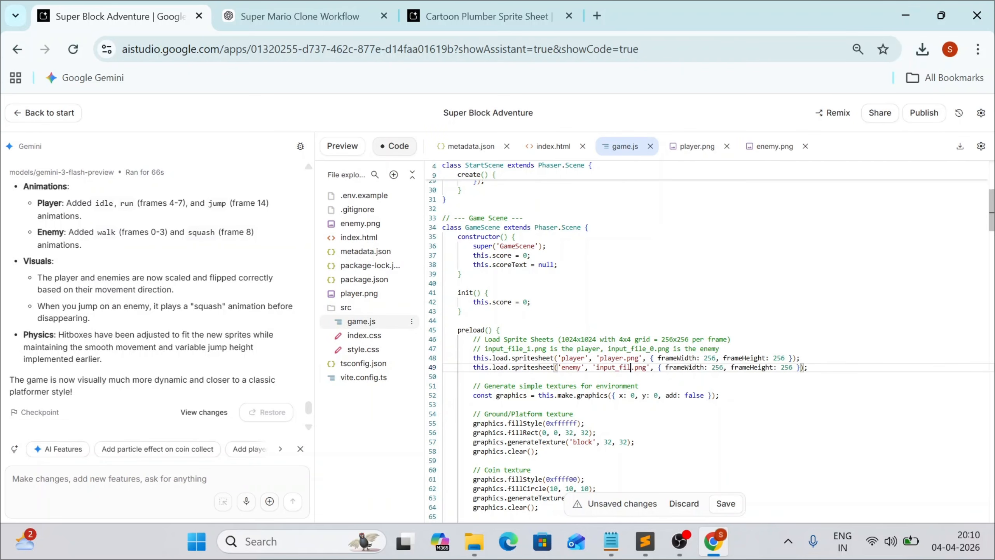
key("BackSpace")
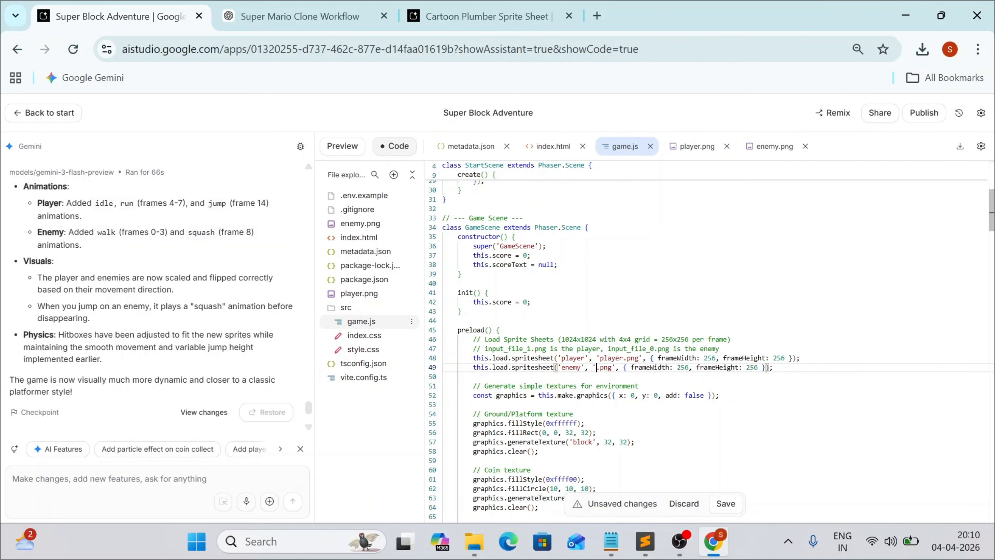
type("enemy")
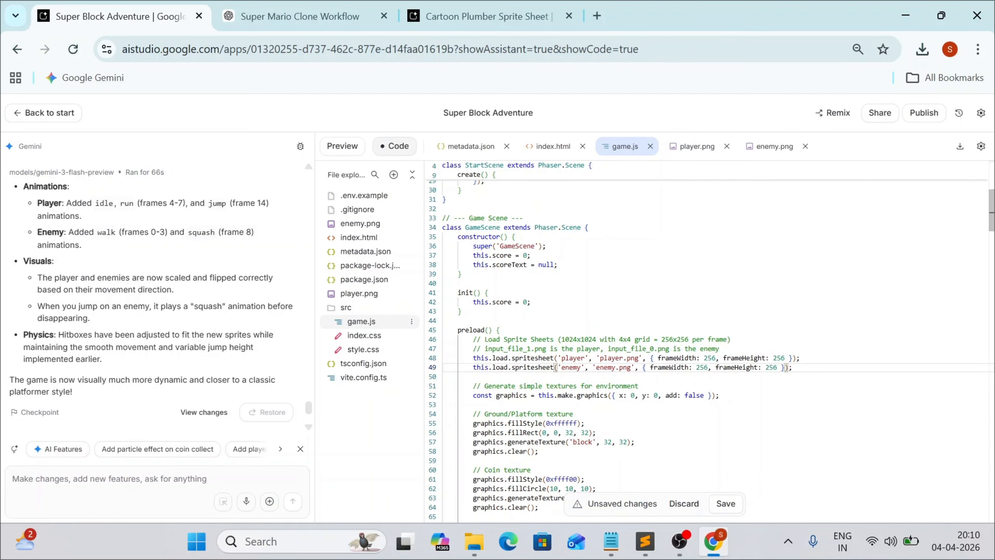
left_click_drag(793, 367, 473, 358)
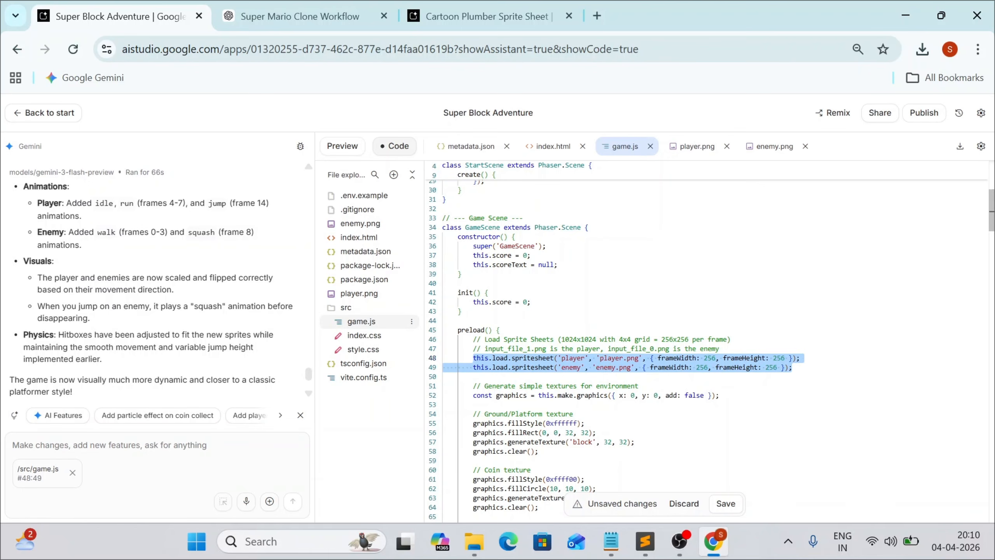
left_click(735, 506)
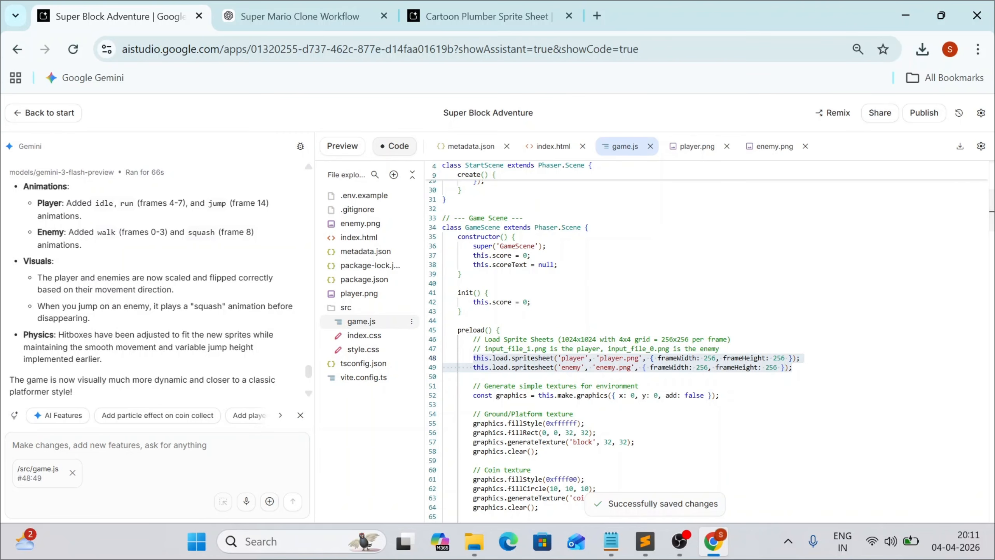
left_click(488, 292)
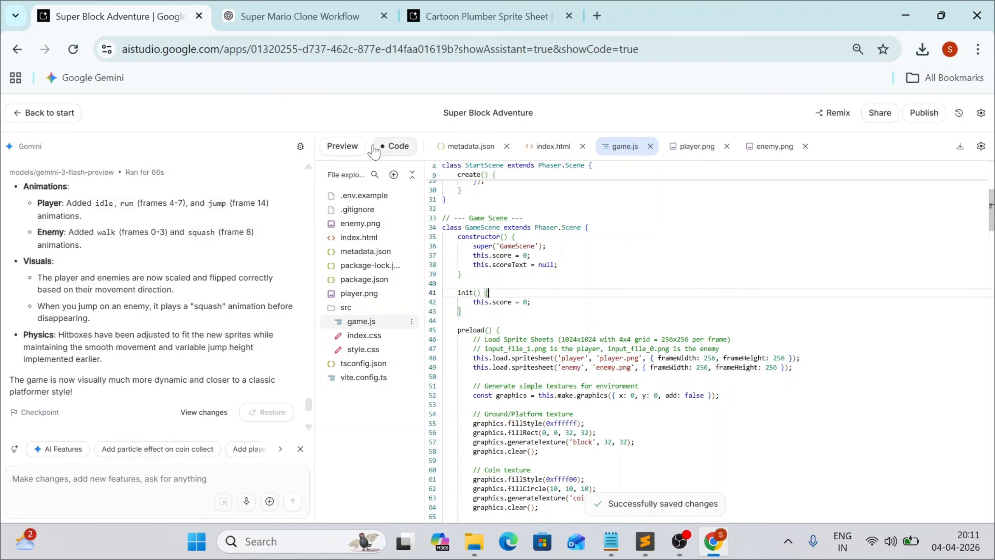
Start the game in the preview and play through the level, running and jumping to test the player and enemy sprites.
left_click(344, 155)
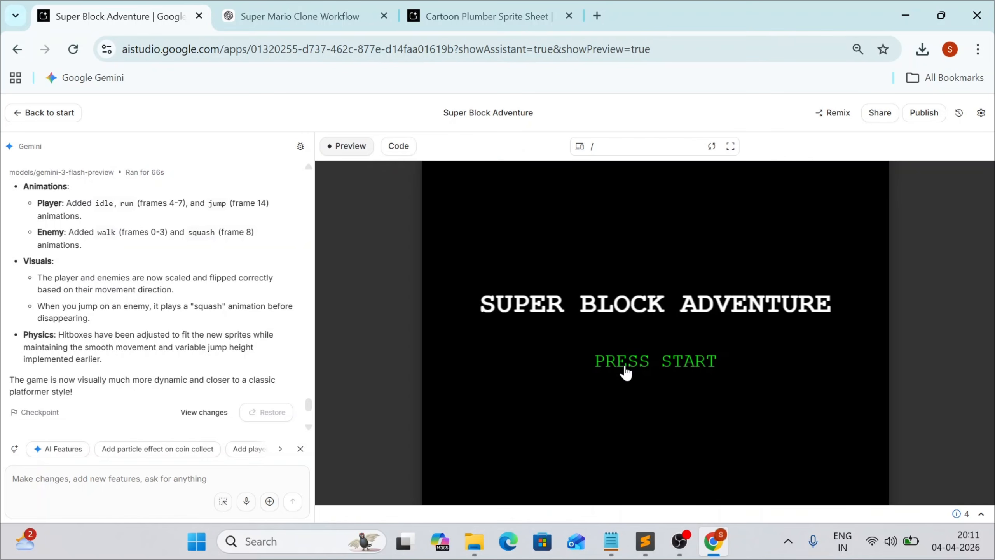
left_click(661, 364)
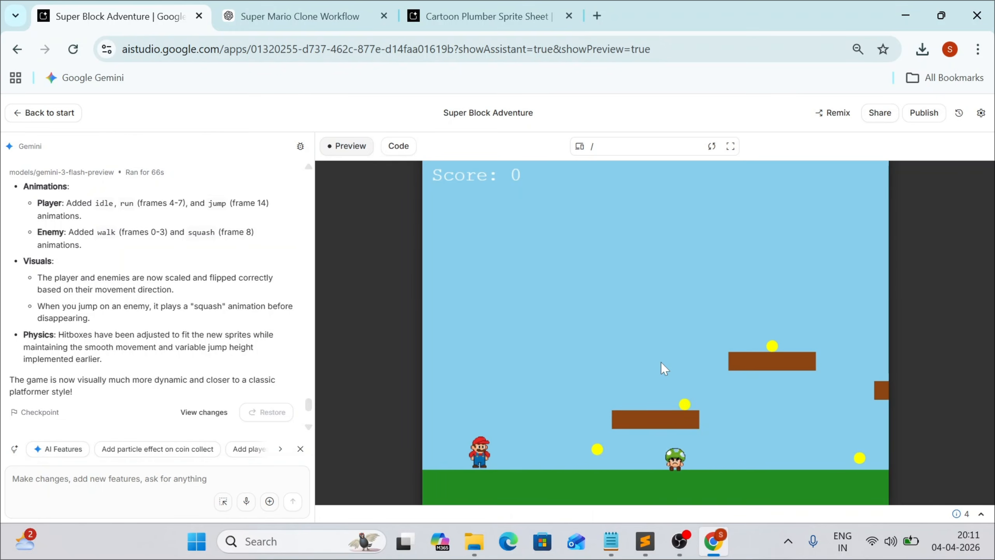
key("Right")
key("space")
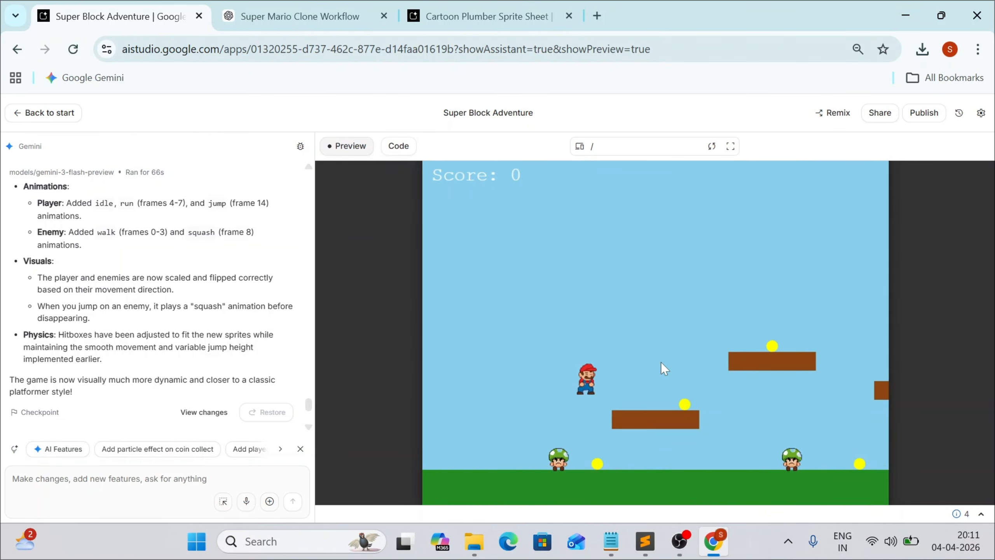
key("Right")
key("space")
key("space")
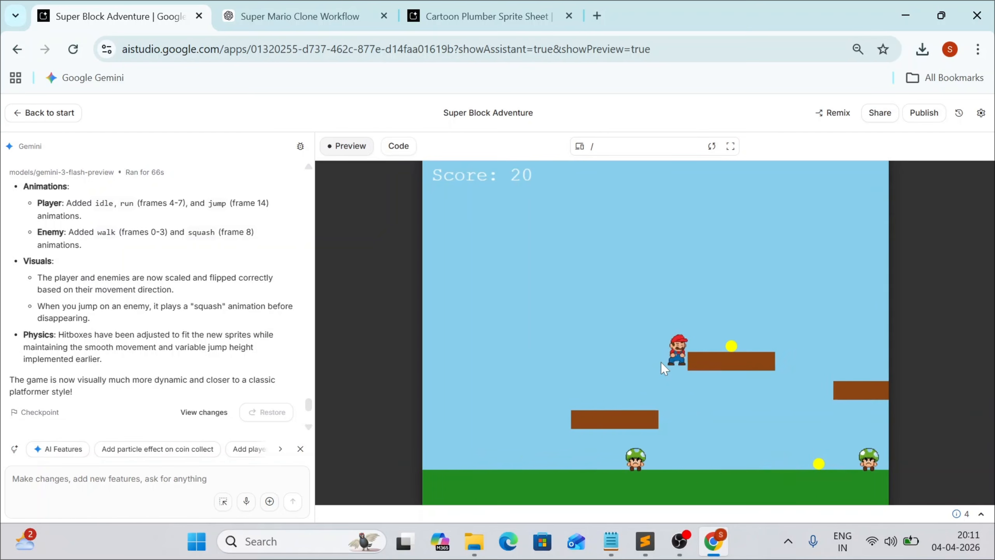
key("Right")
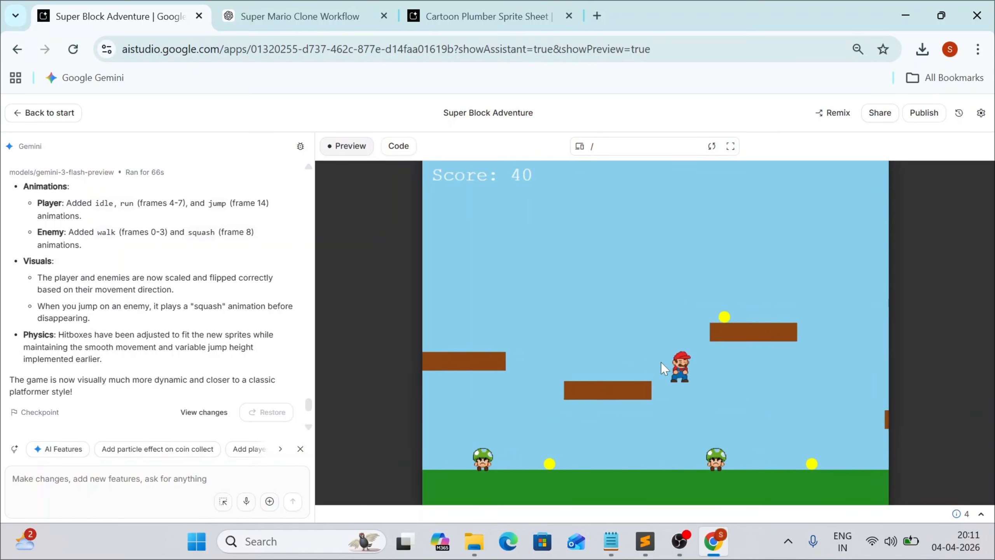
key("Right")
key("space")
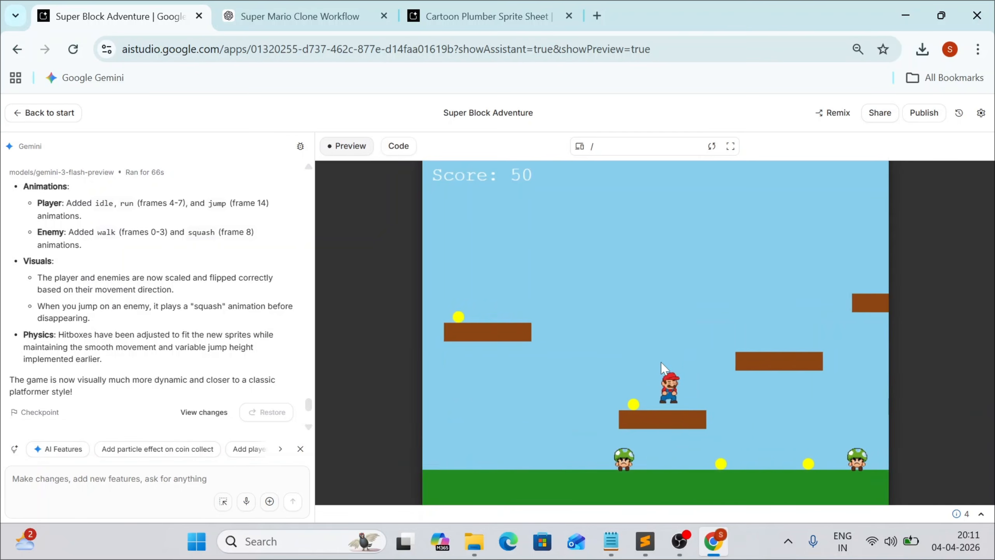
key("Right")
key("space")
key("Right")
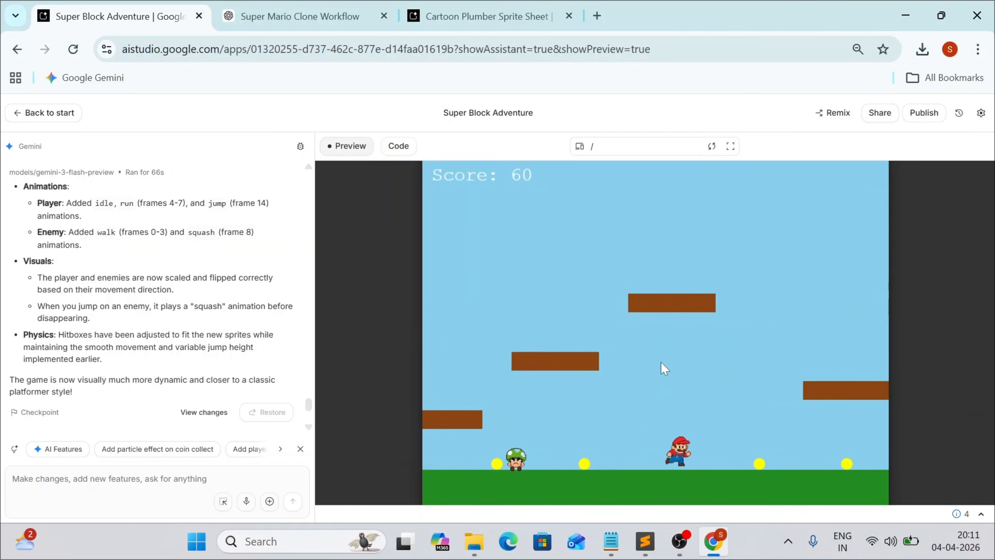
key("Right")
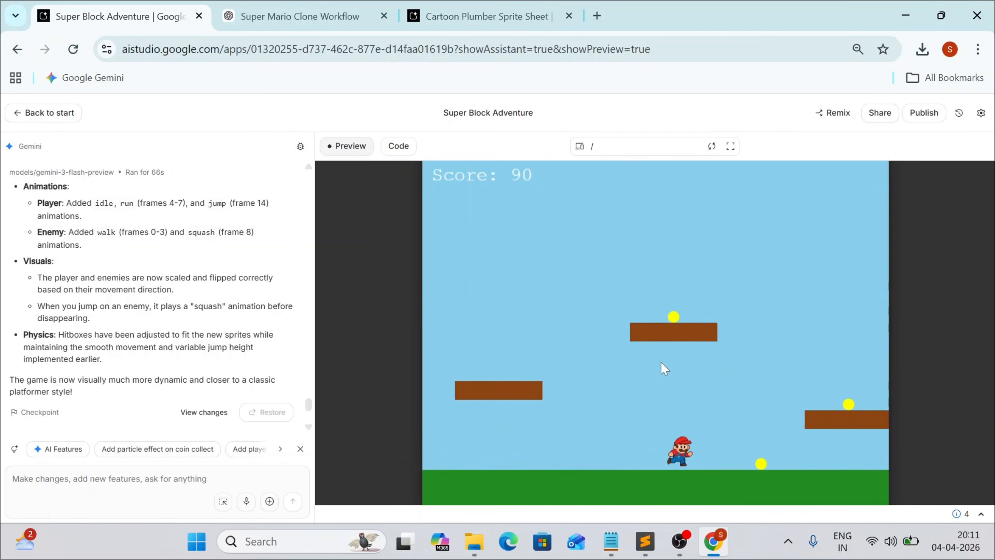
key("Right")
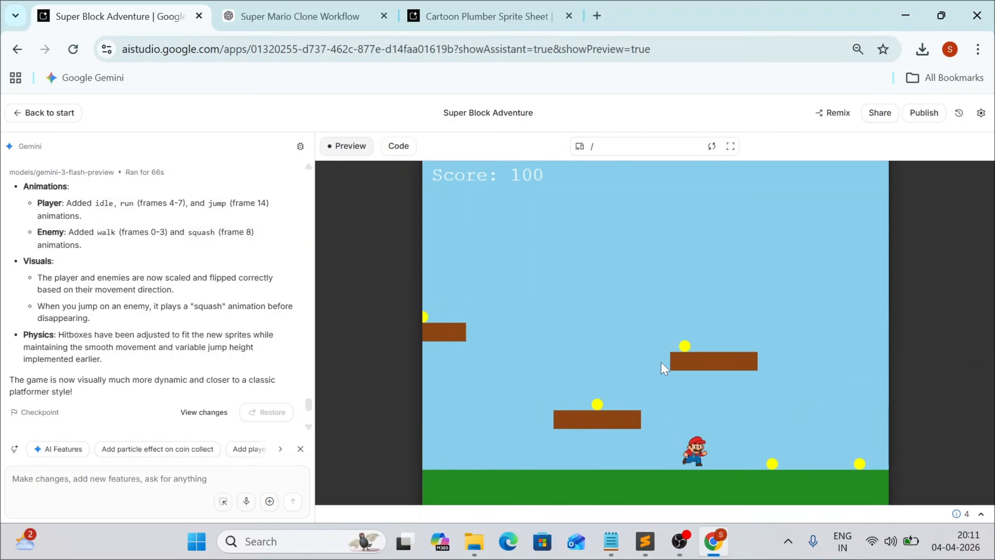
key("Right")
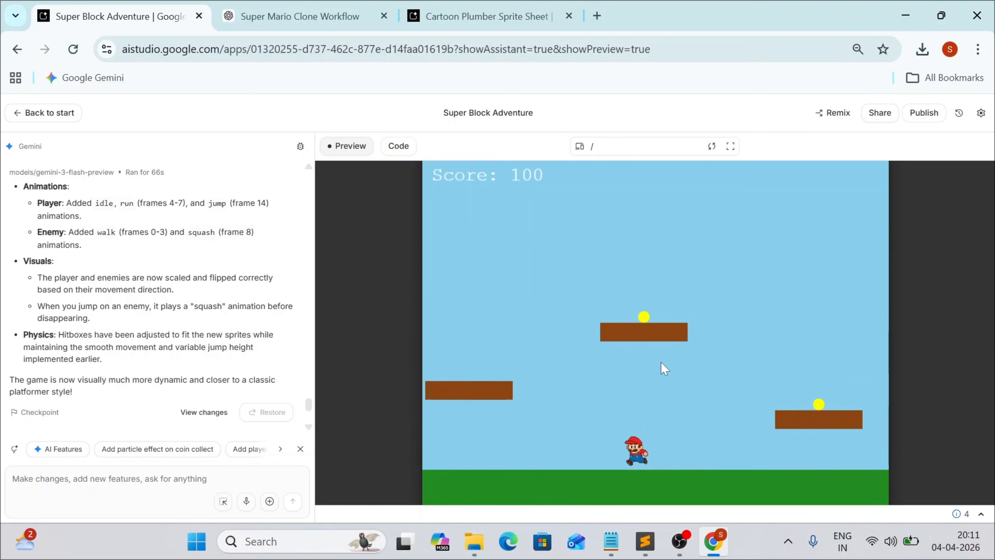
key("Right")
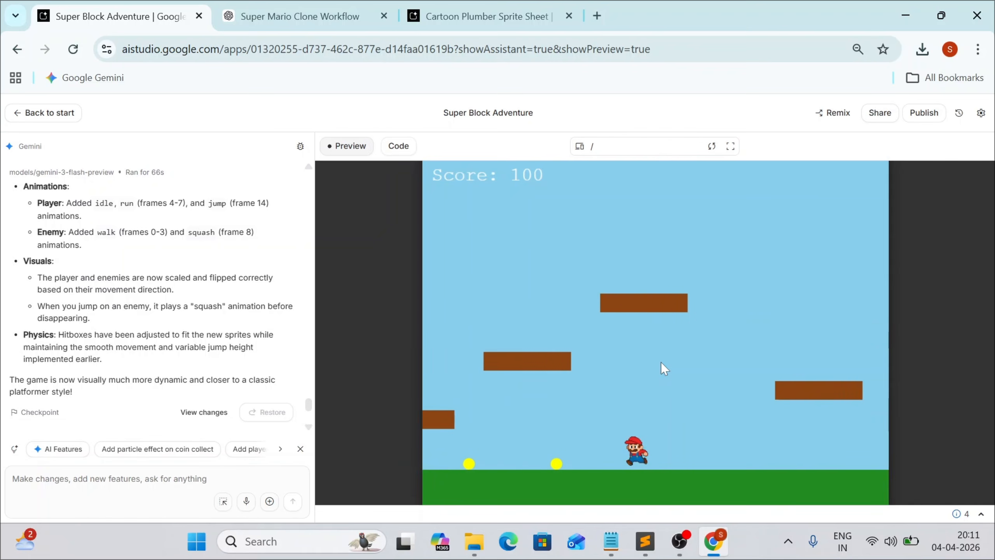
key("Left")
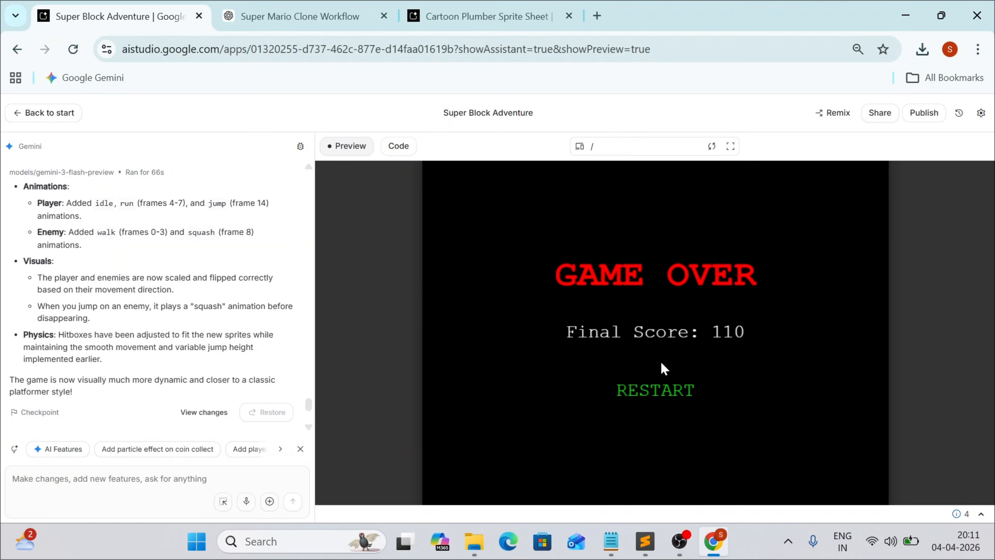
Restart the game and test running and jumping across the platforms in the full-screen preview.
left_click(644, 390)
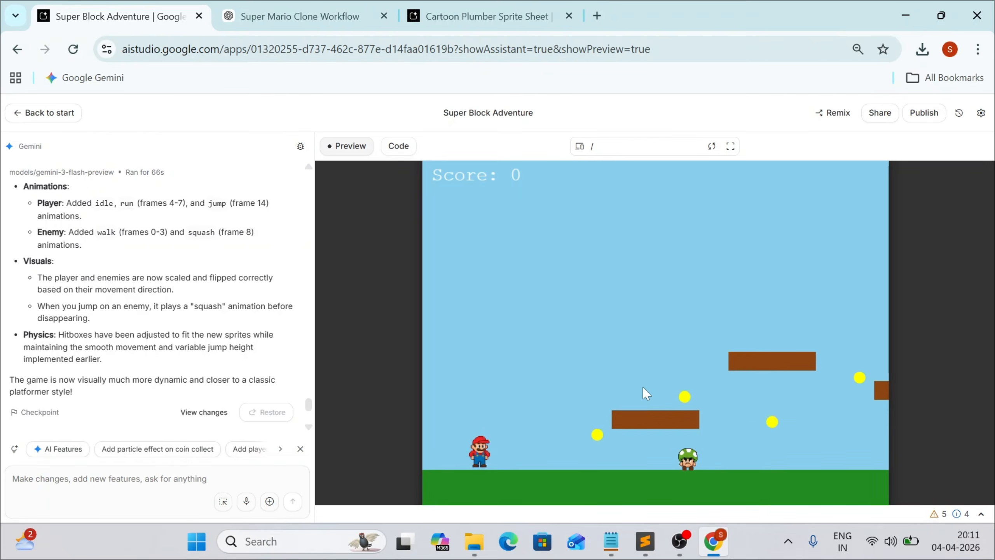
left_click(731, 148)
key("Right")
key("Up")
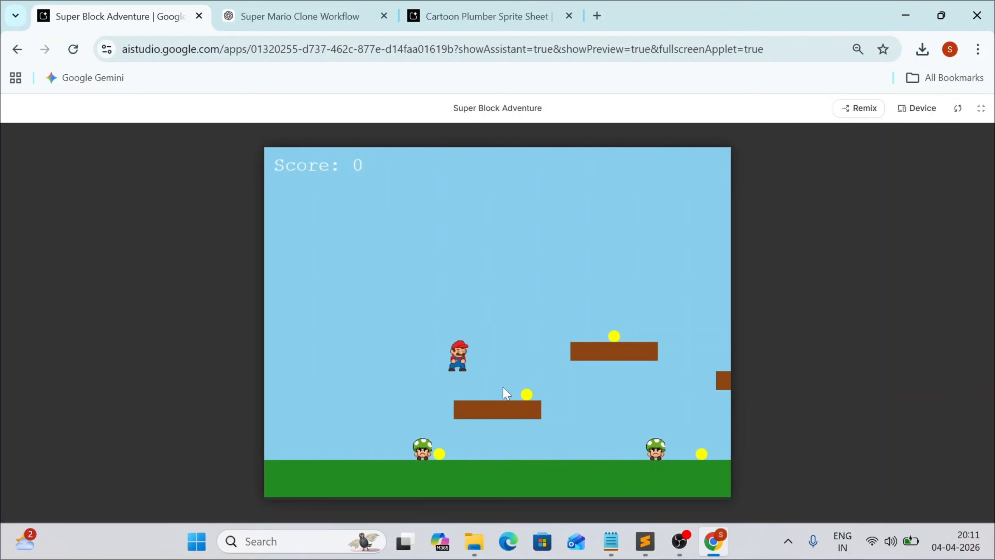
key("Right")
key("Up")
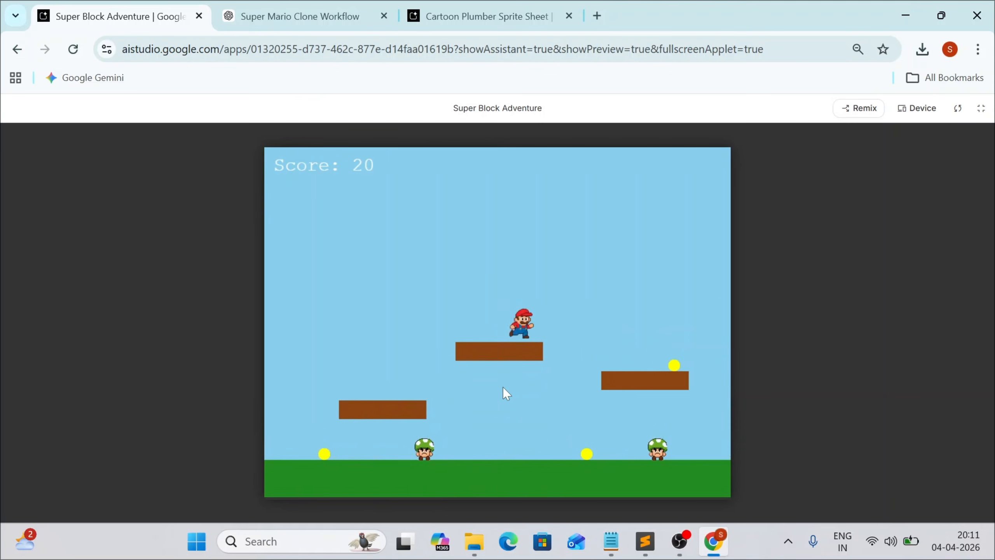
key("Right")
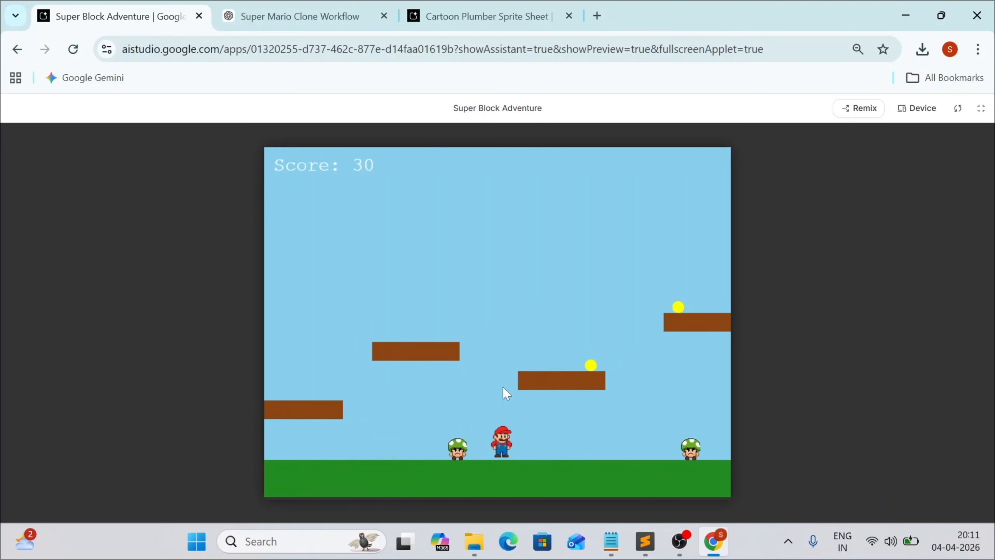
key("Left")
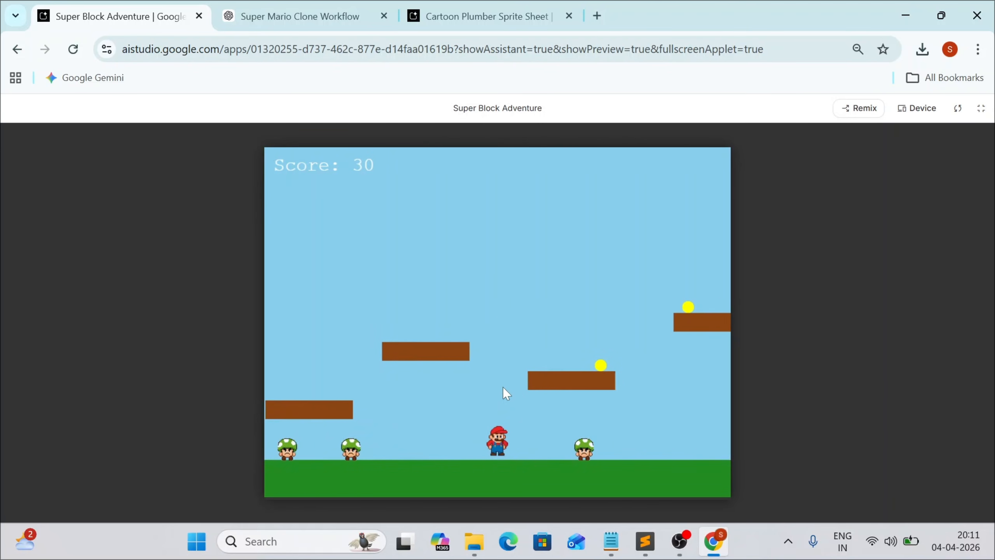